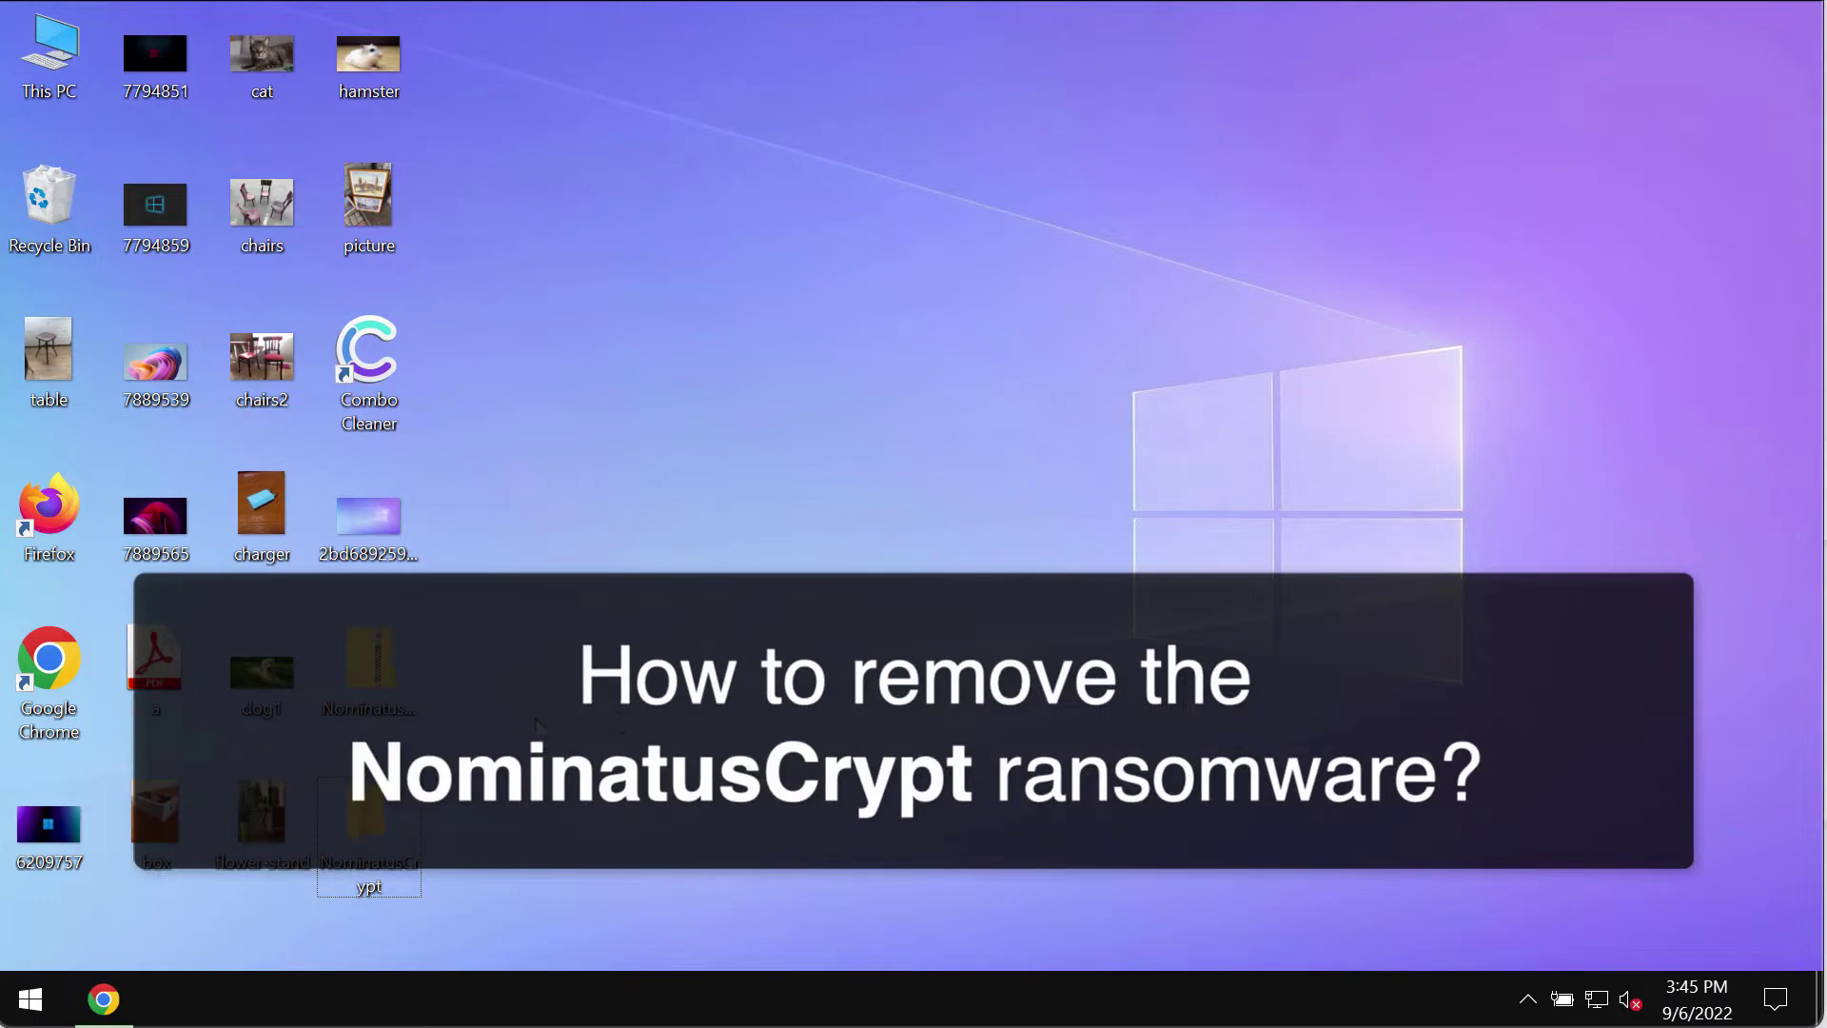
Check the contents of the NominatusCrypt folder on the desktop and close its window.
double_click(401, 830)
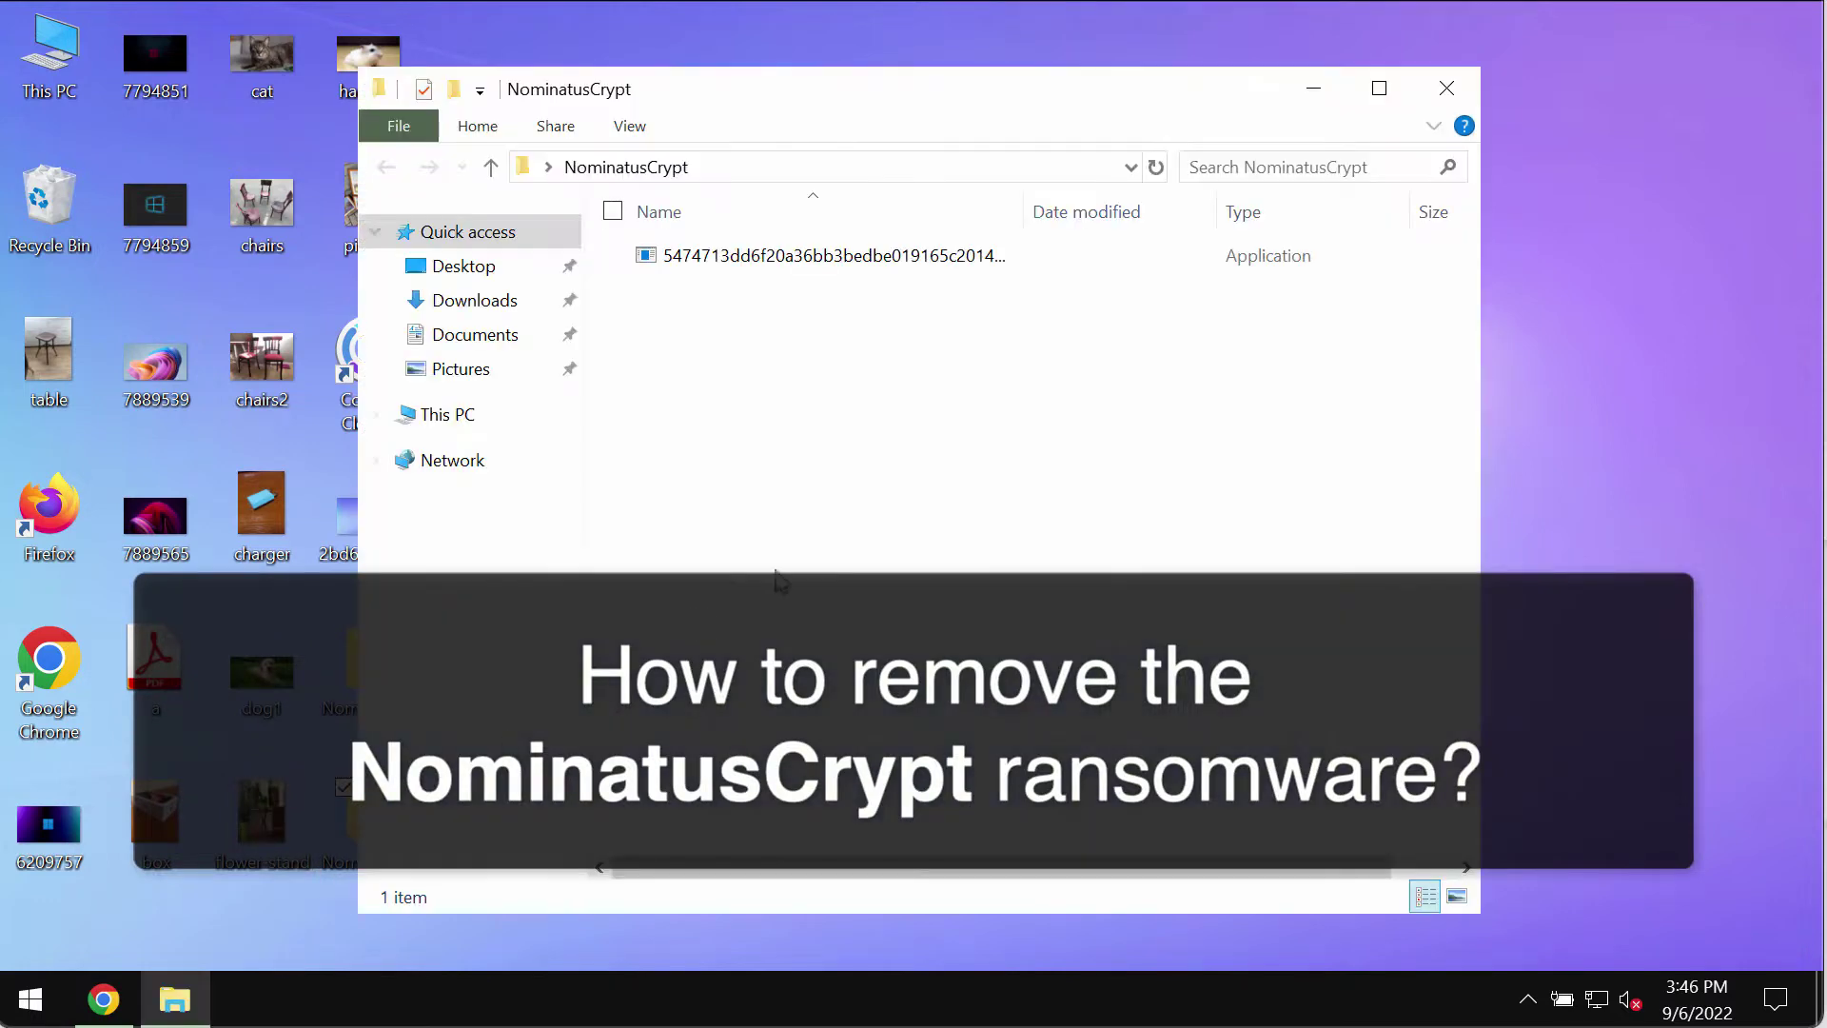
click(1447, 87)
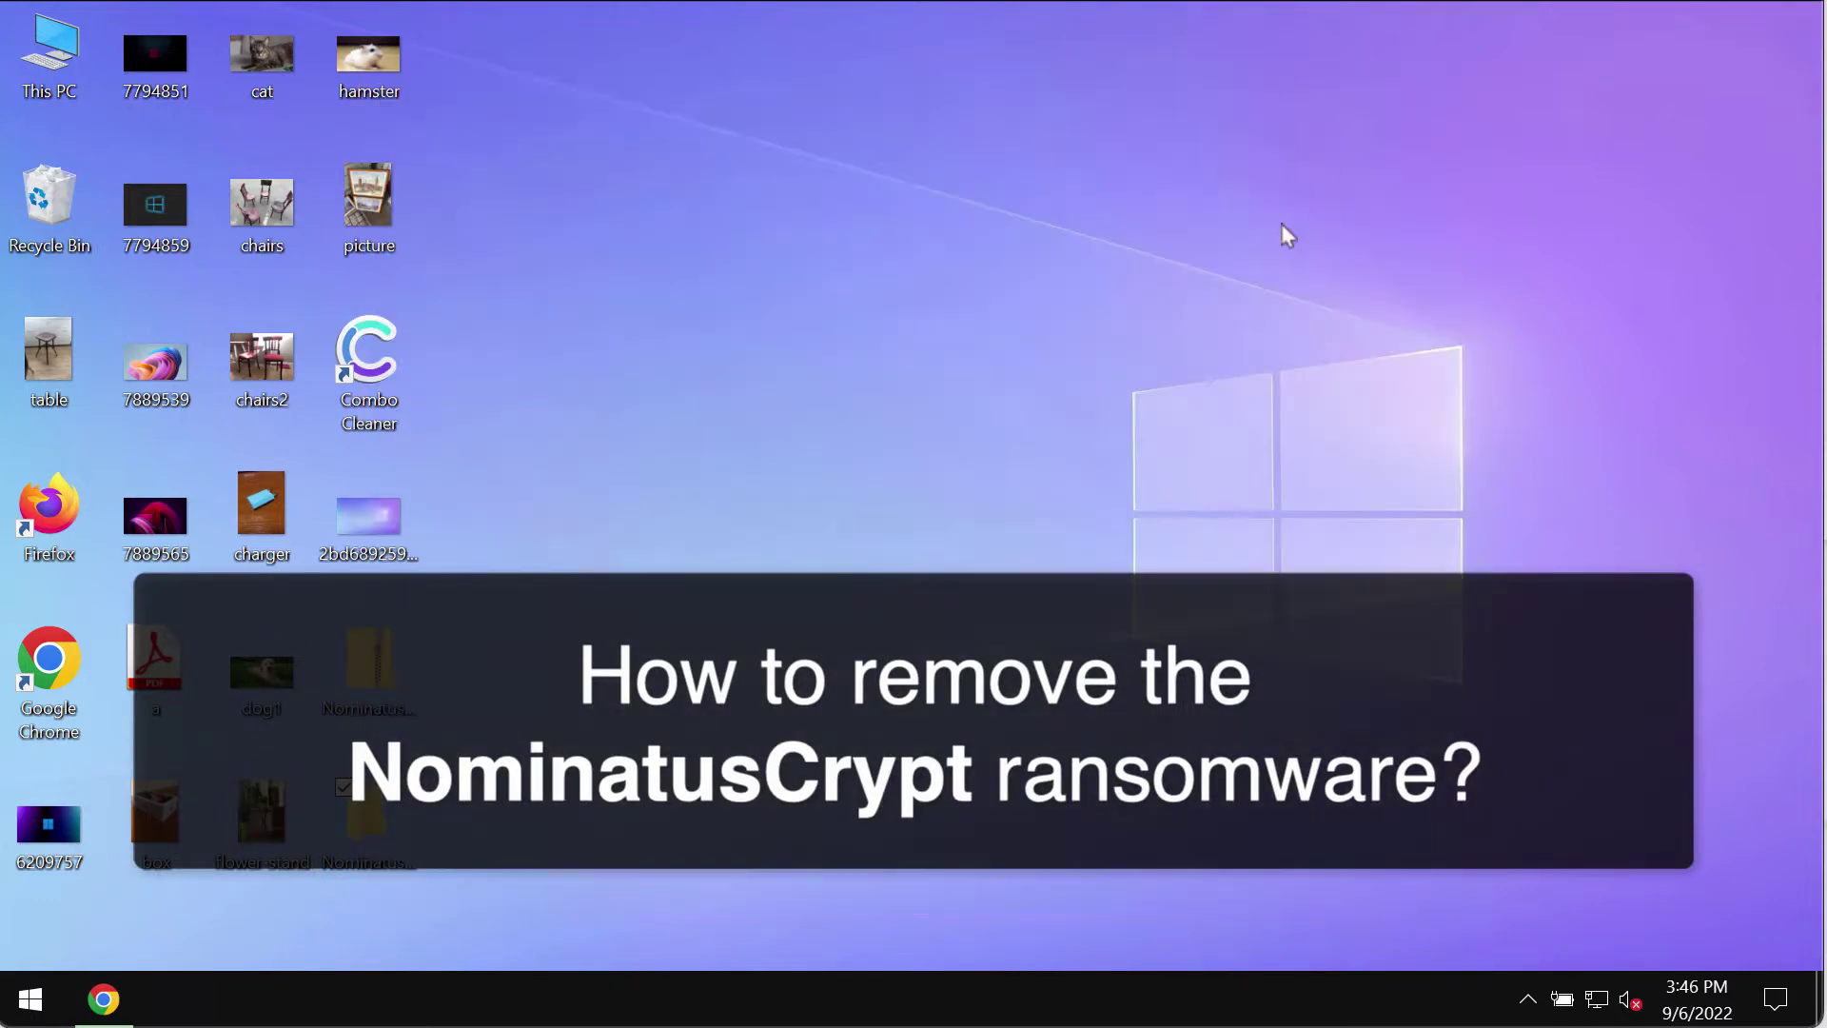
click(370, 862)
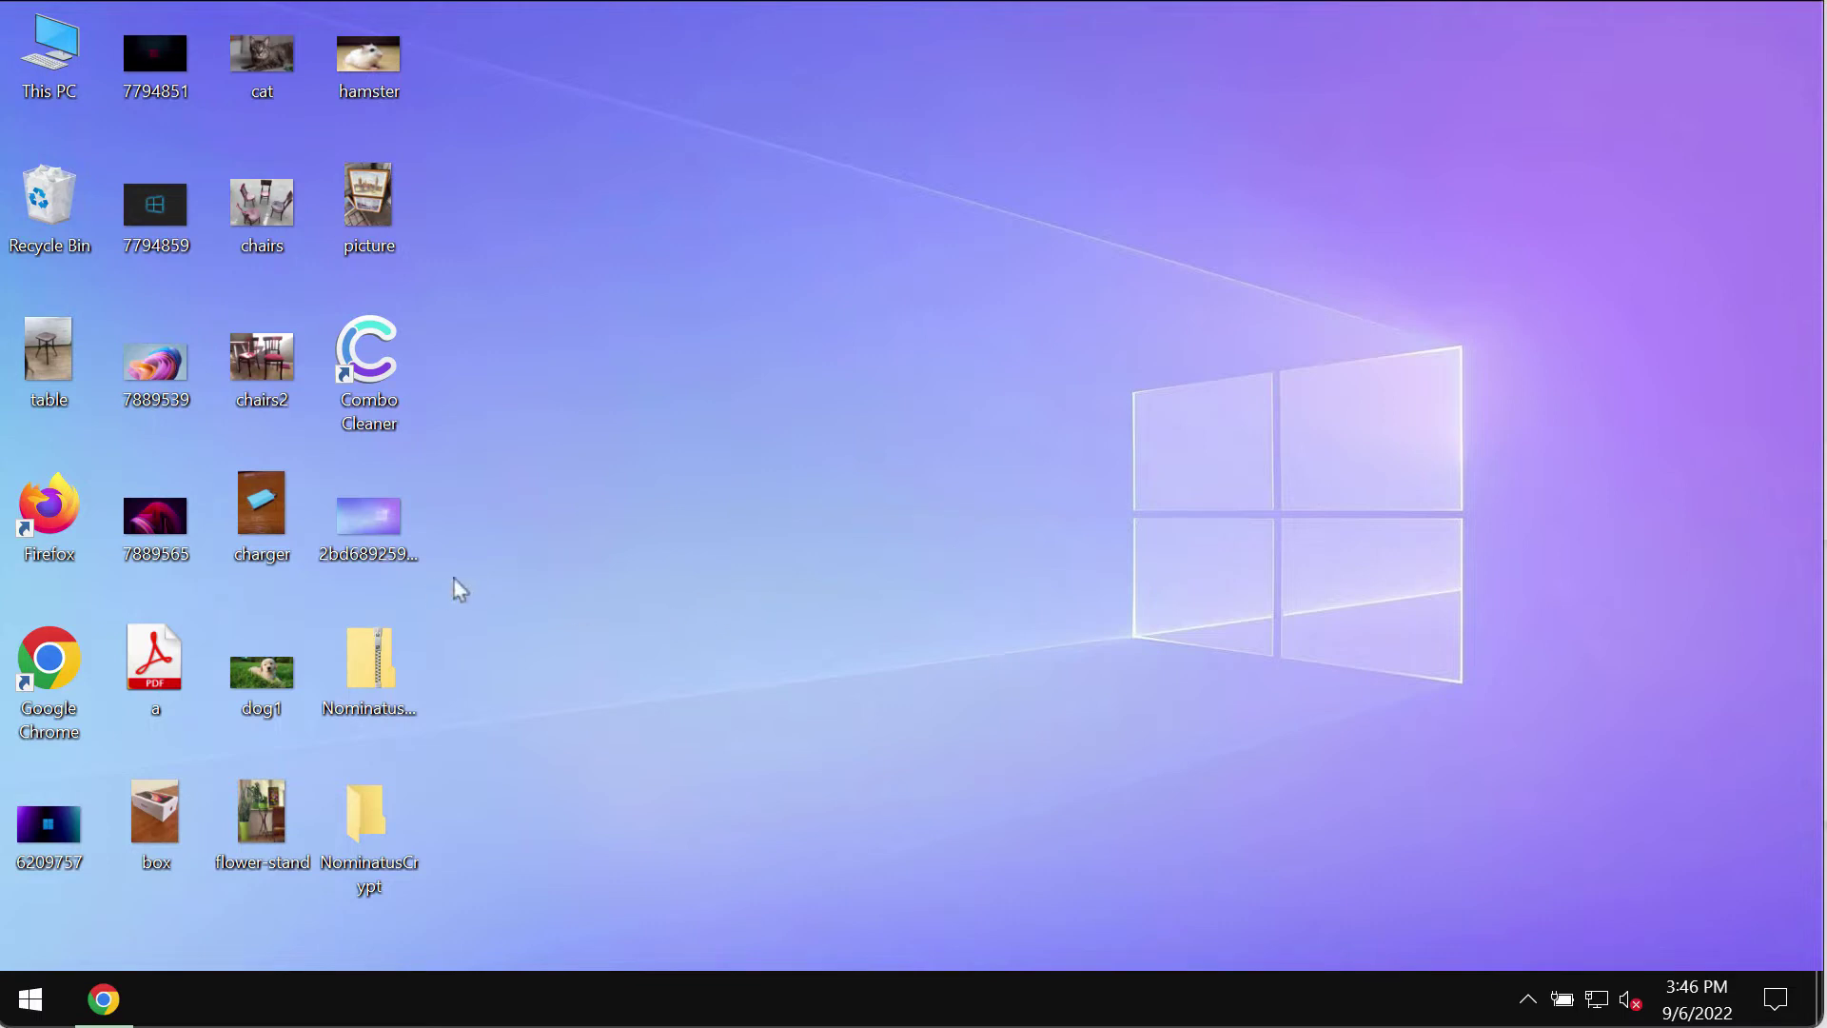
View the desktop pictures chairs2 and chairs, closing each one after viewing.
double_click(284, 378)
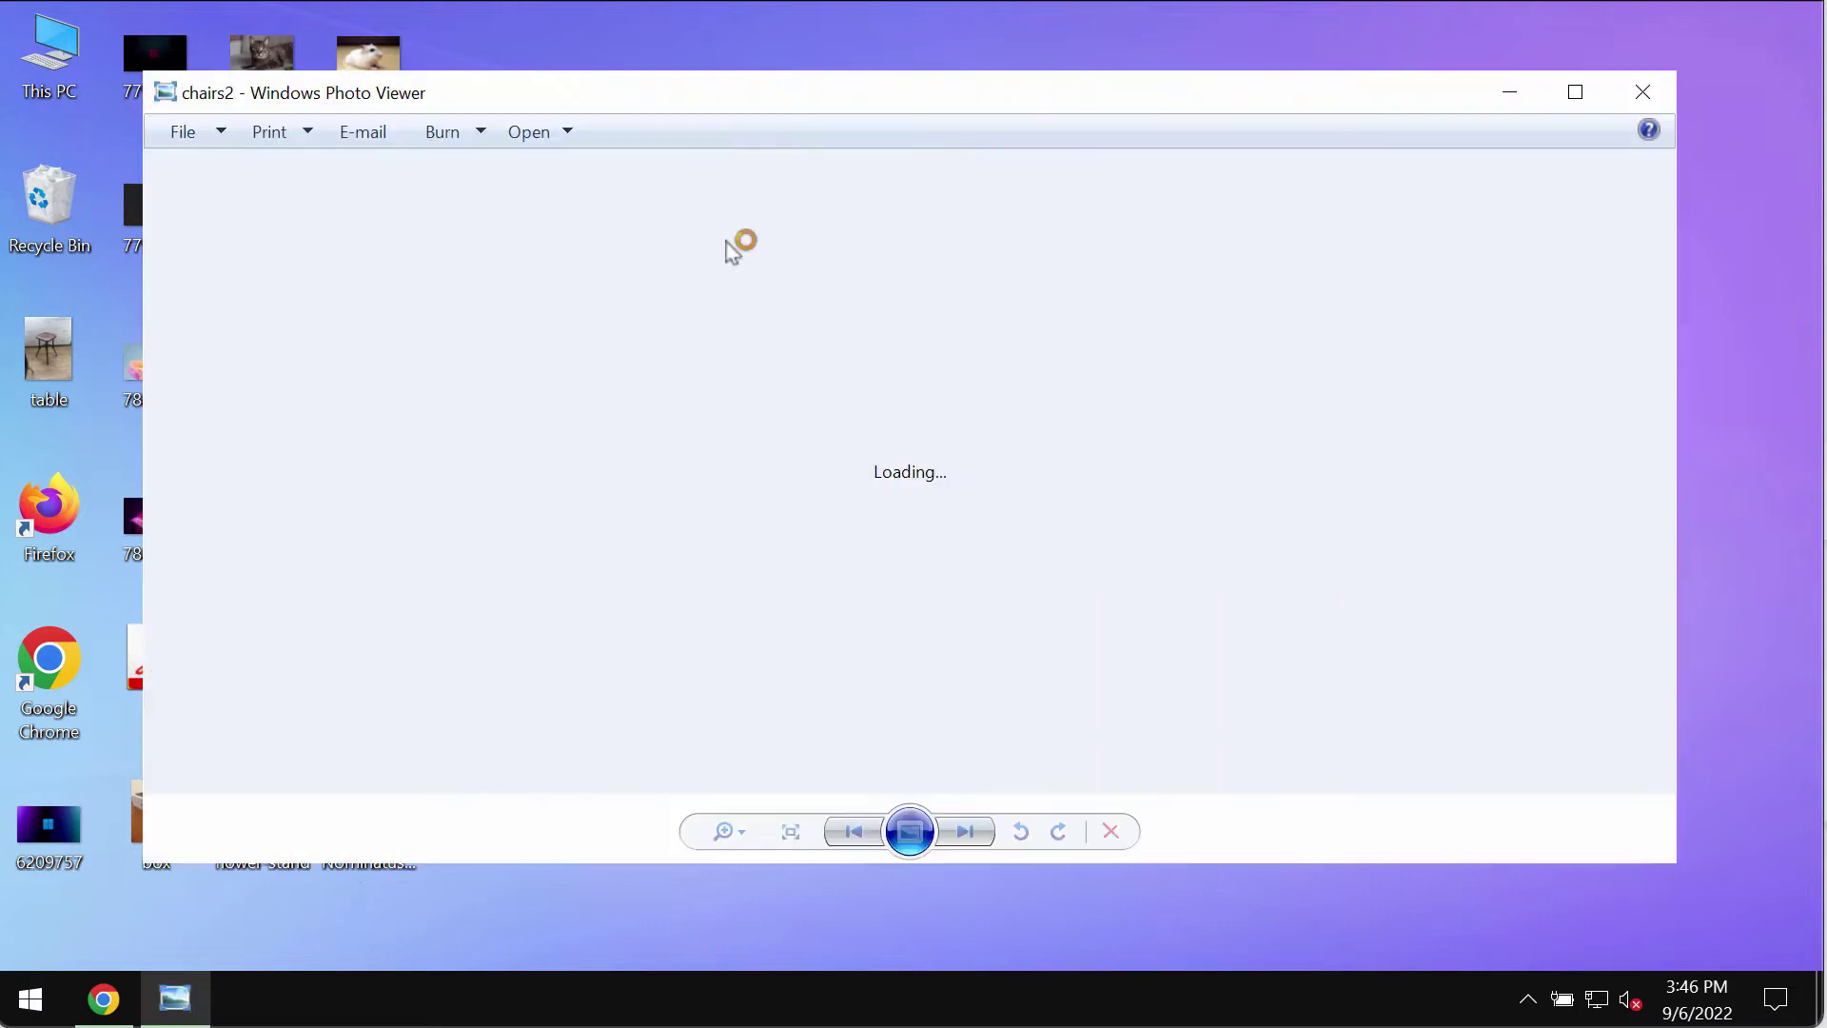
click(1644, 93)
double_click(266, 198)
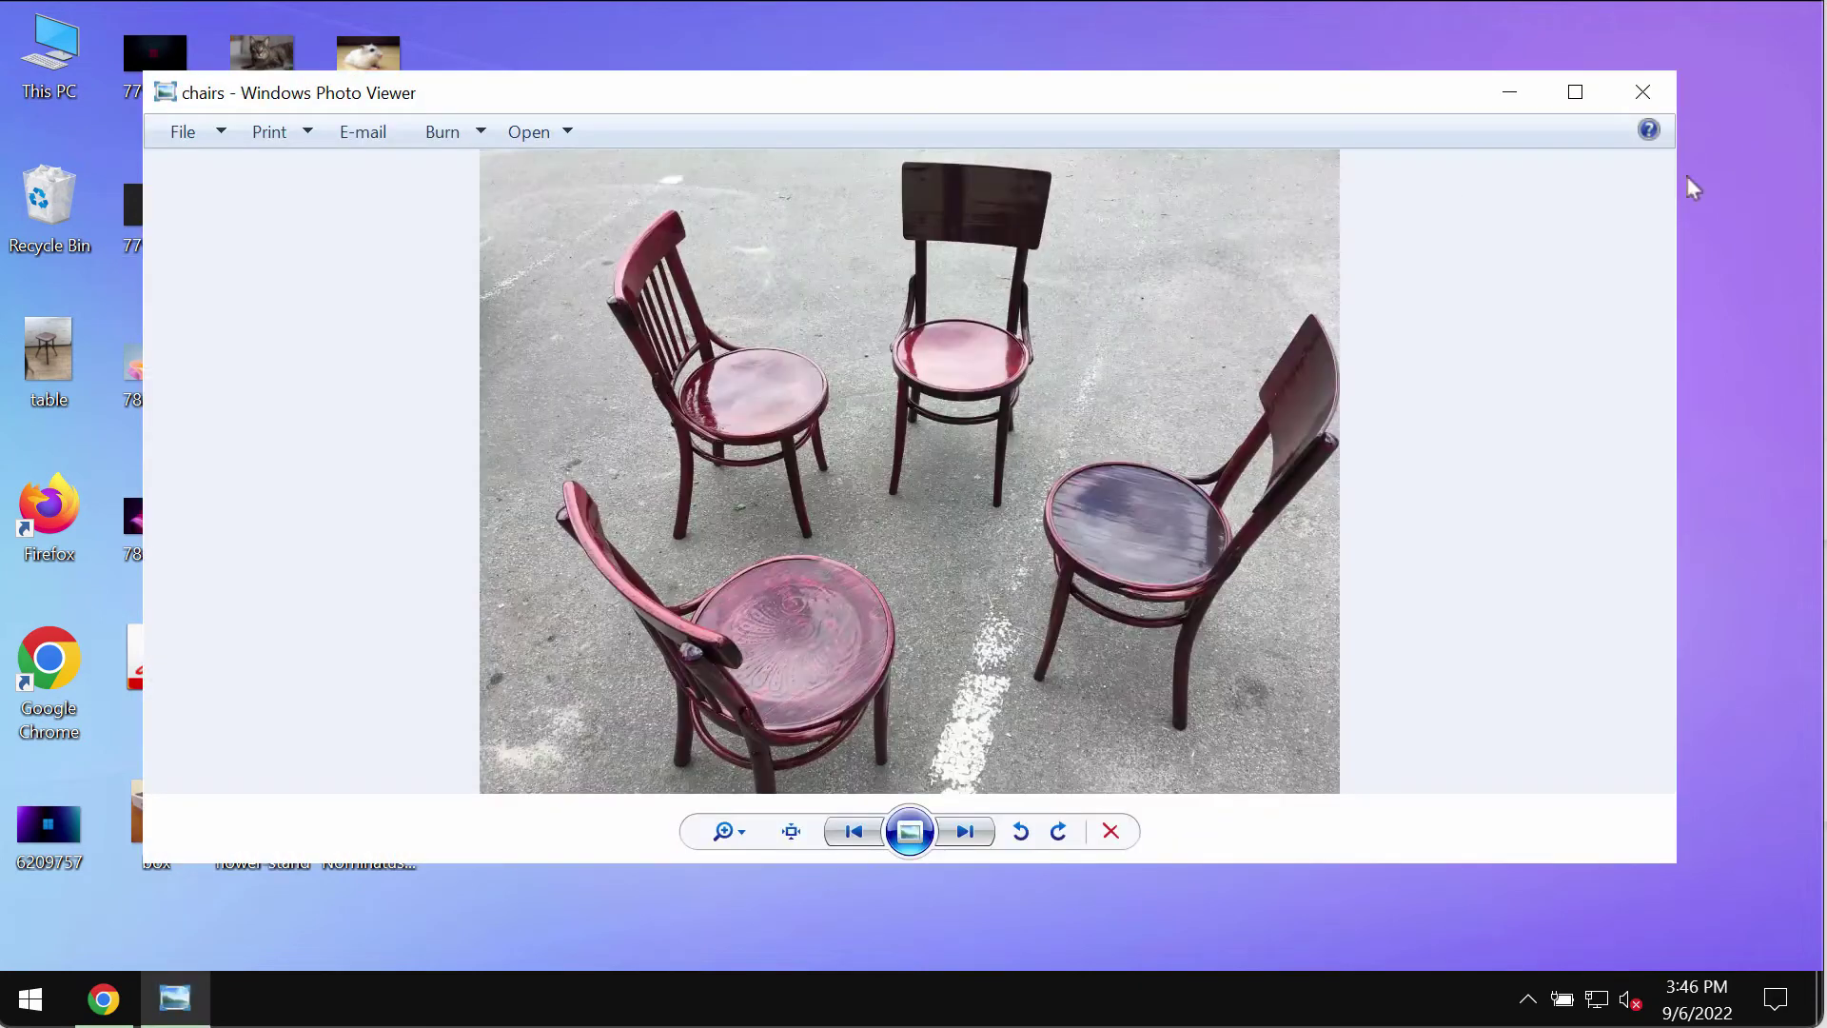
click(1643, 92)
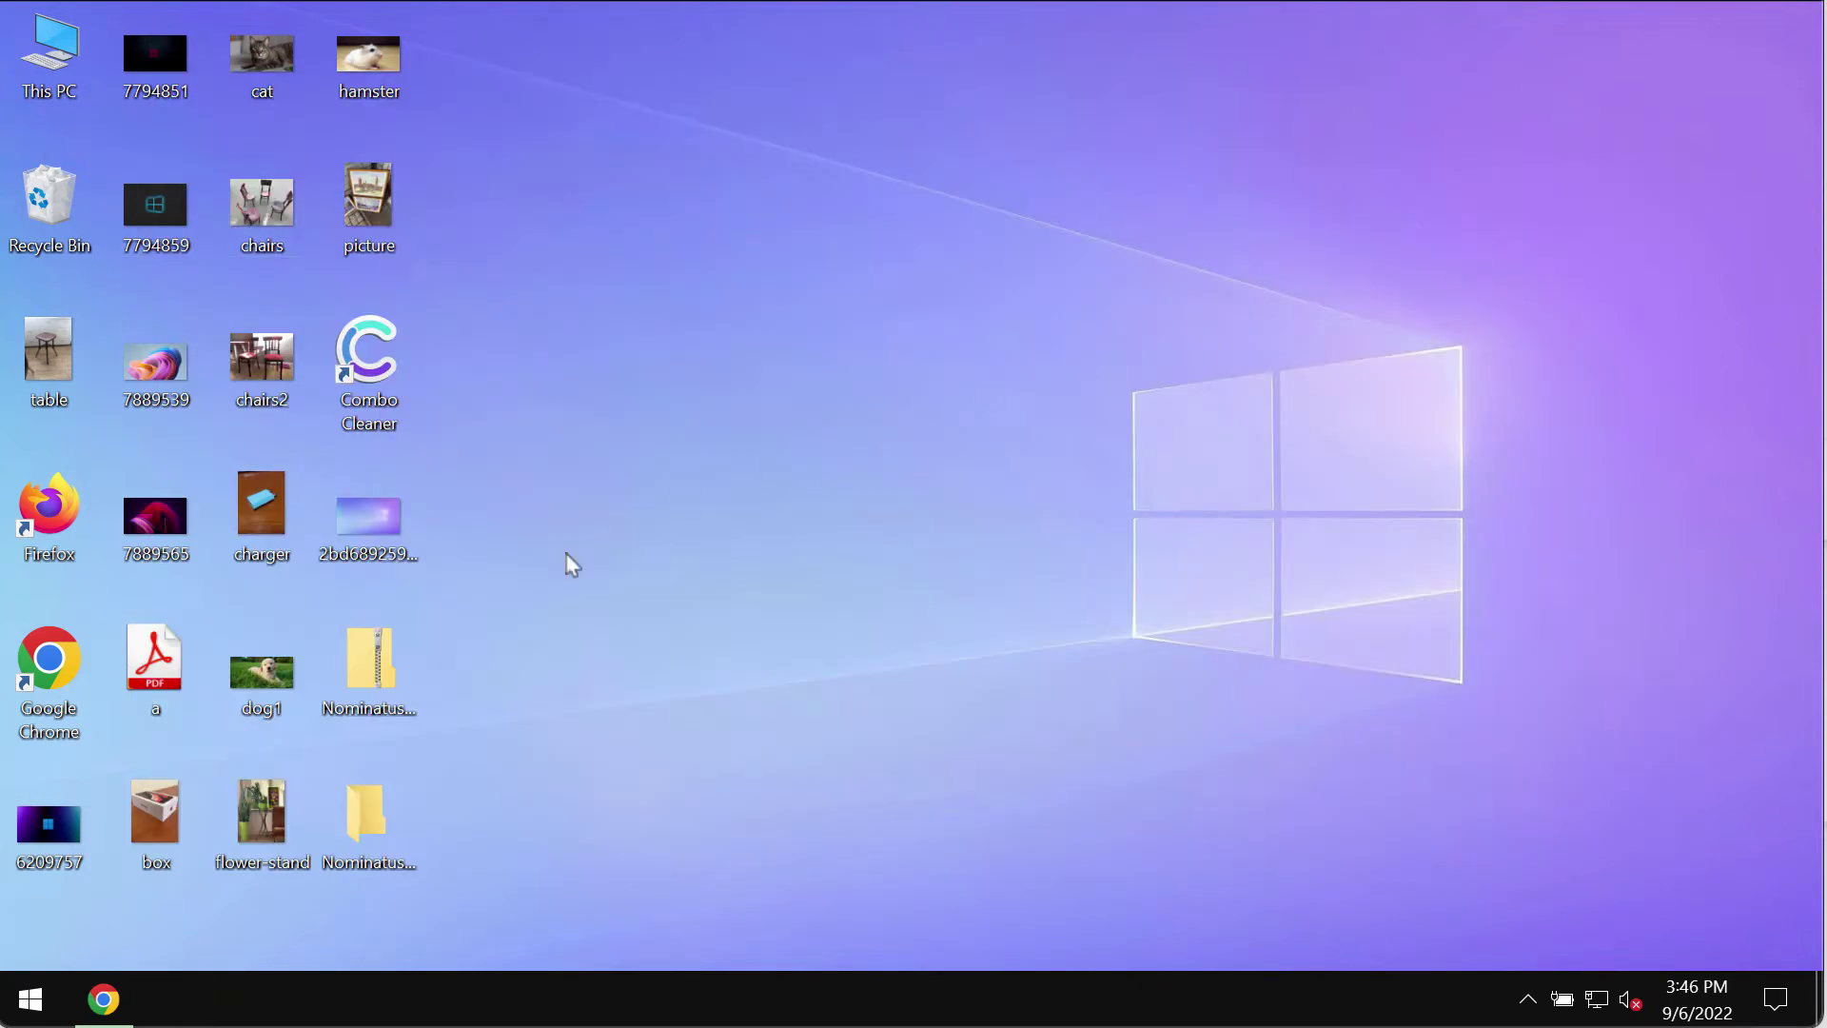
View the whole flower-stand picture in Paint and the chairs picture once more, closing both.
double_click(280, 814)
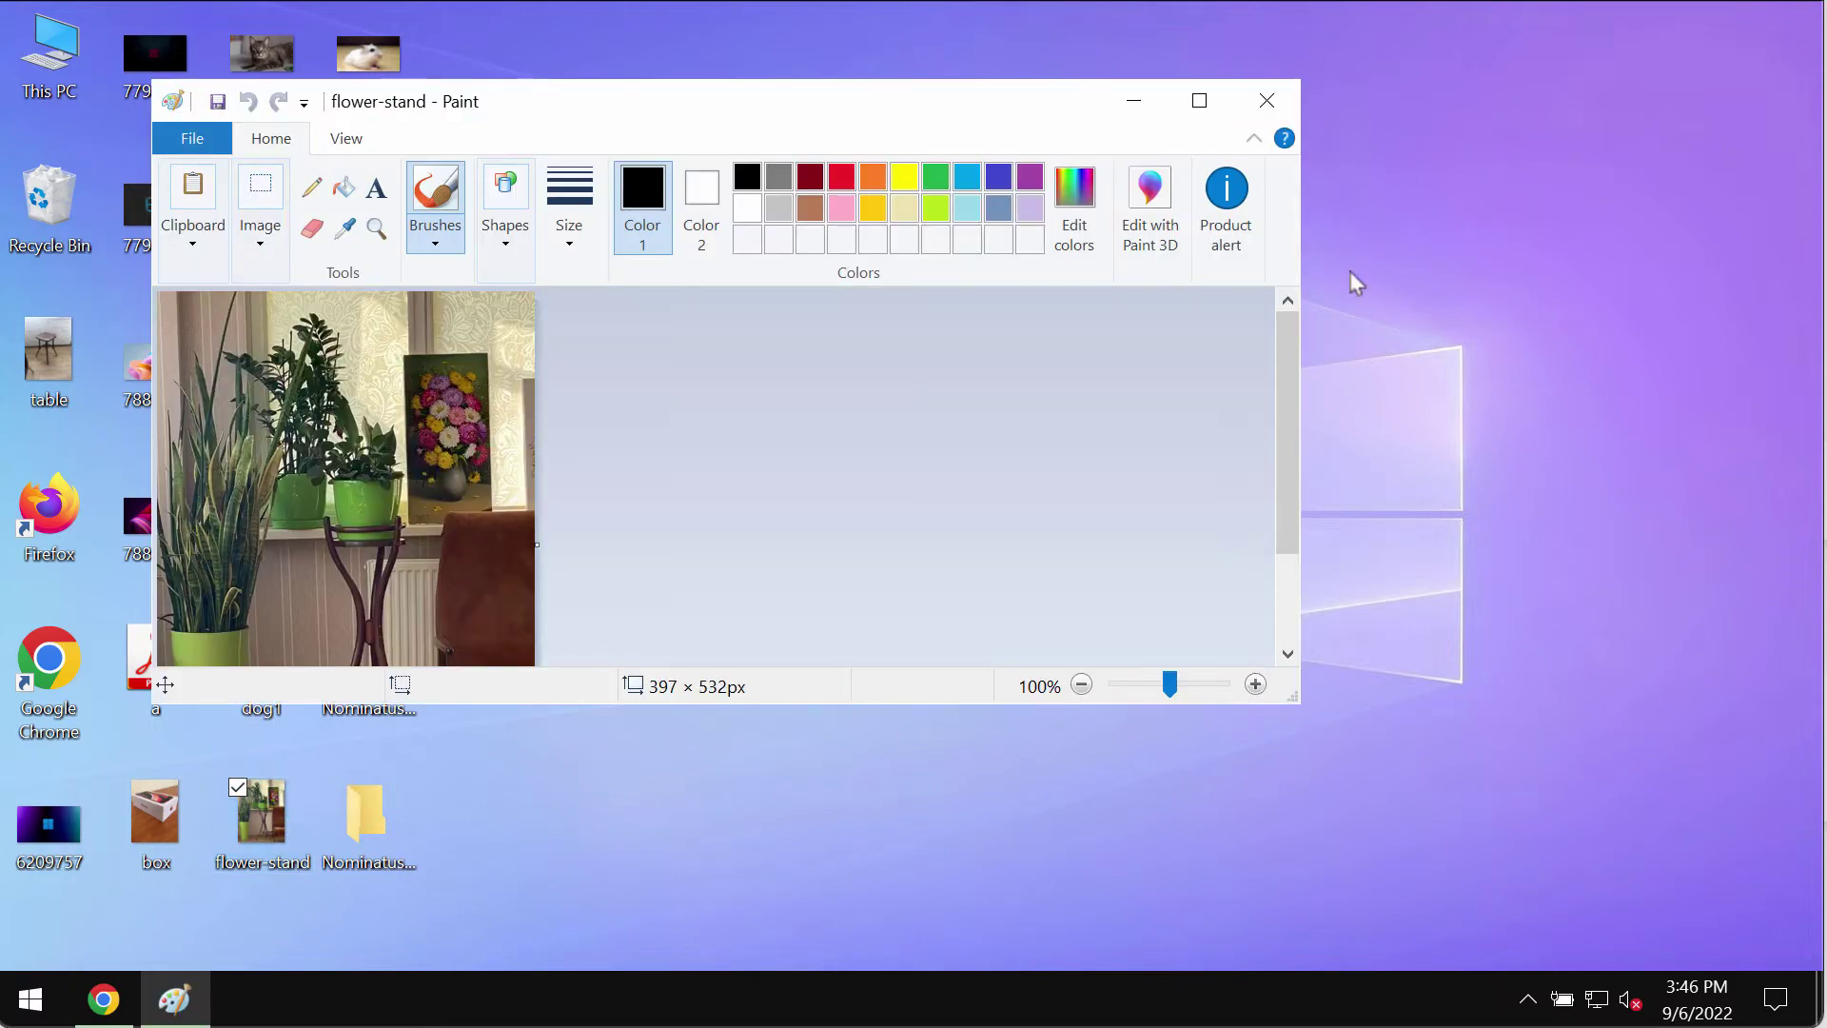
scroll(1273, 449, down, 3)
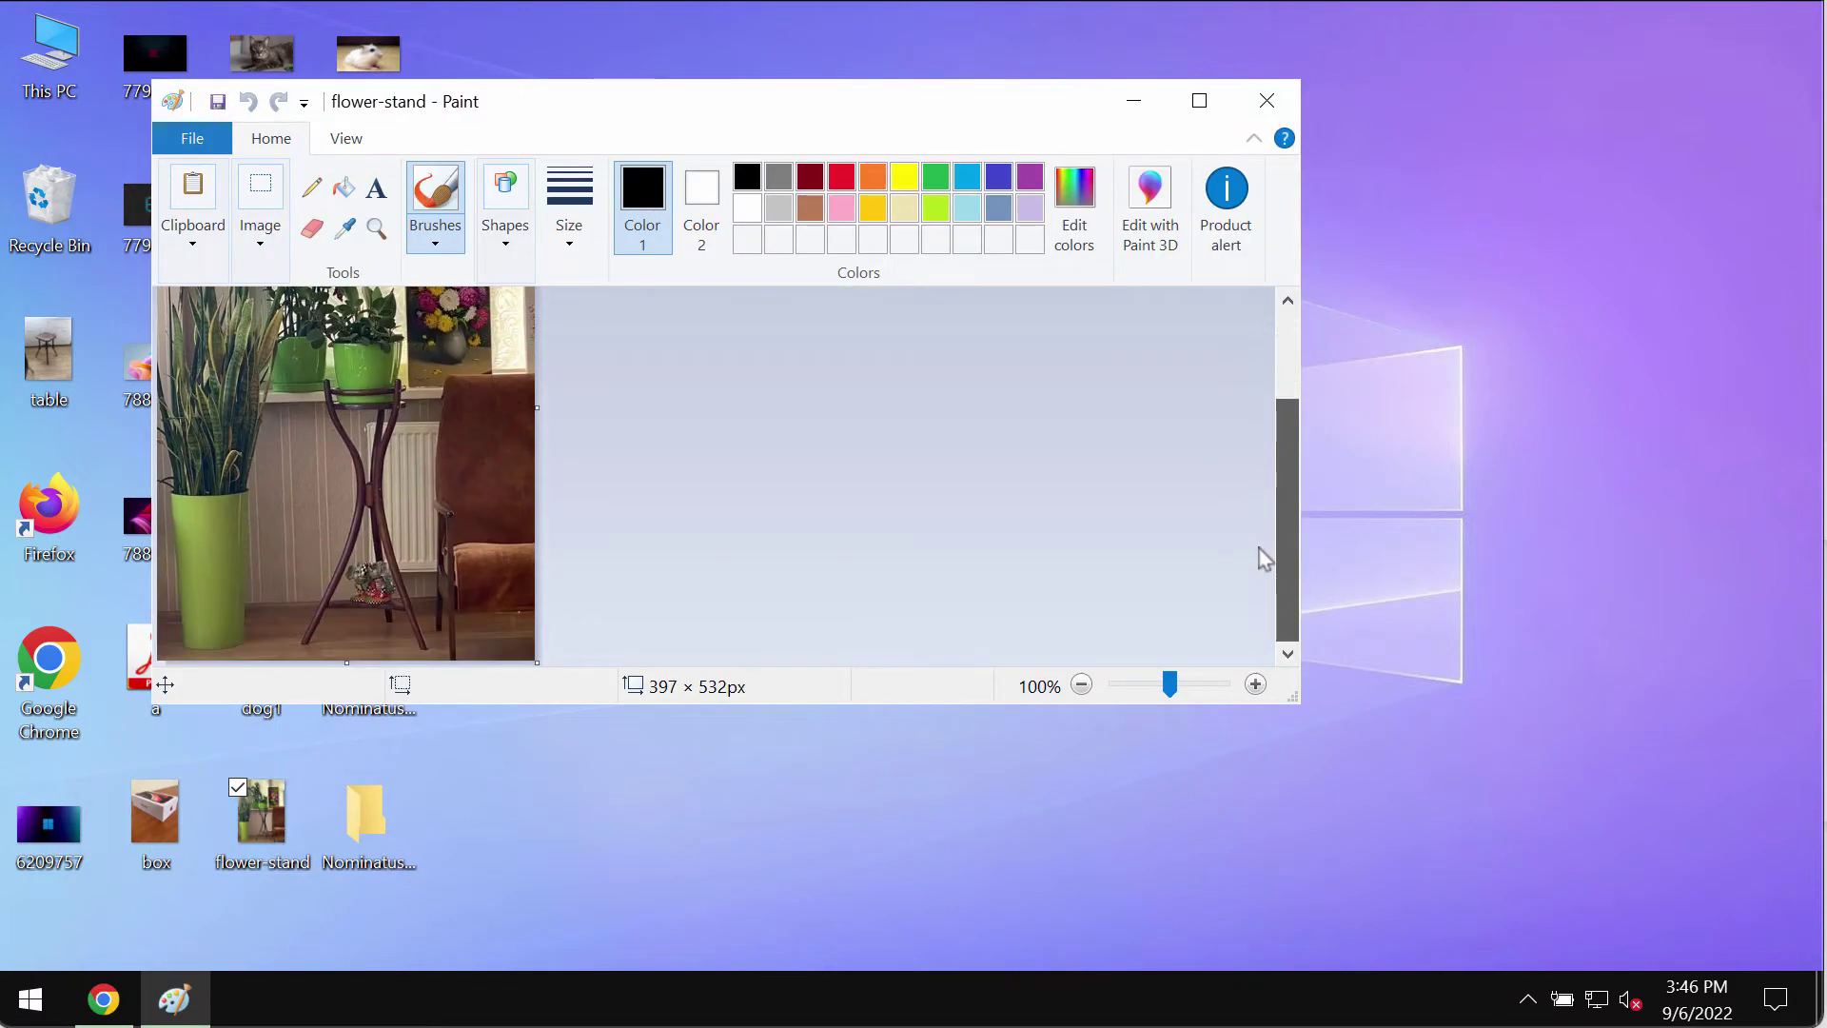
click(1267, 100)
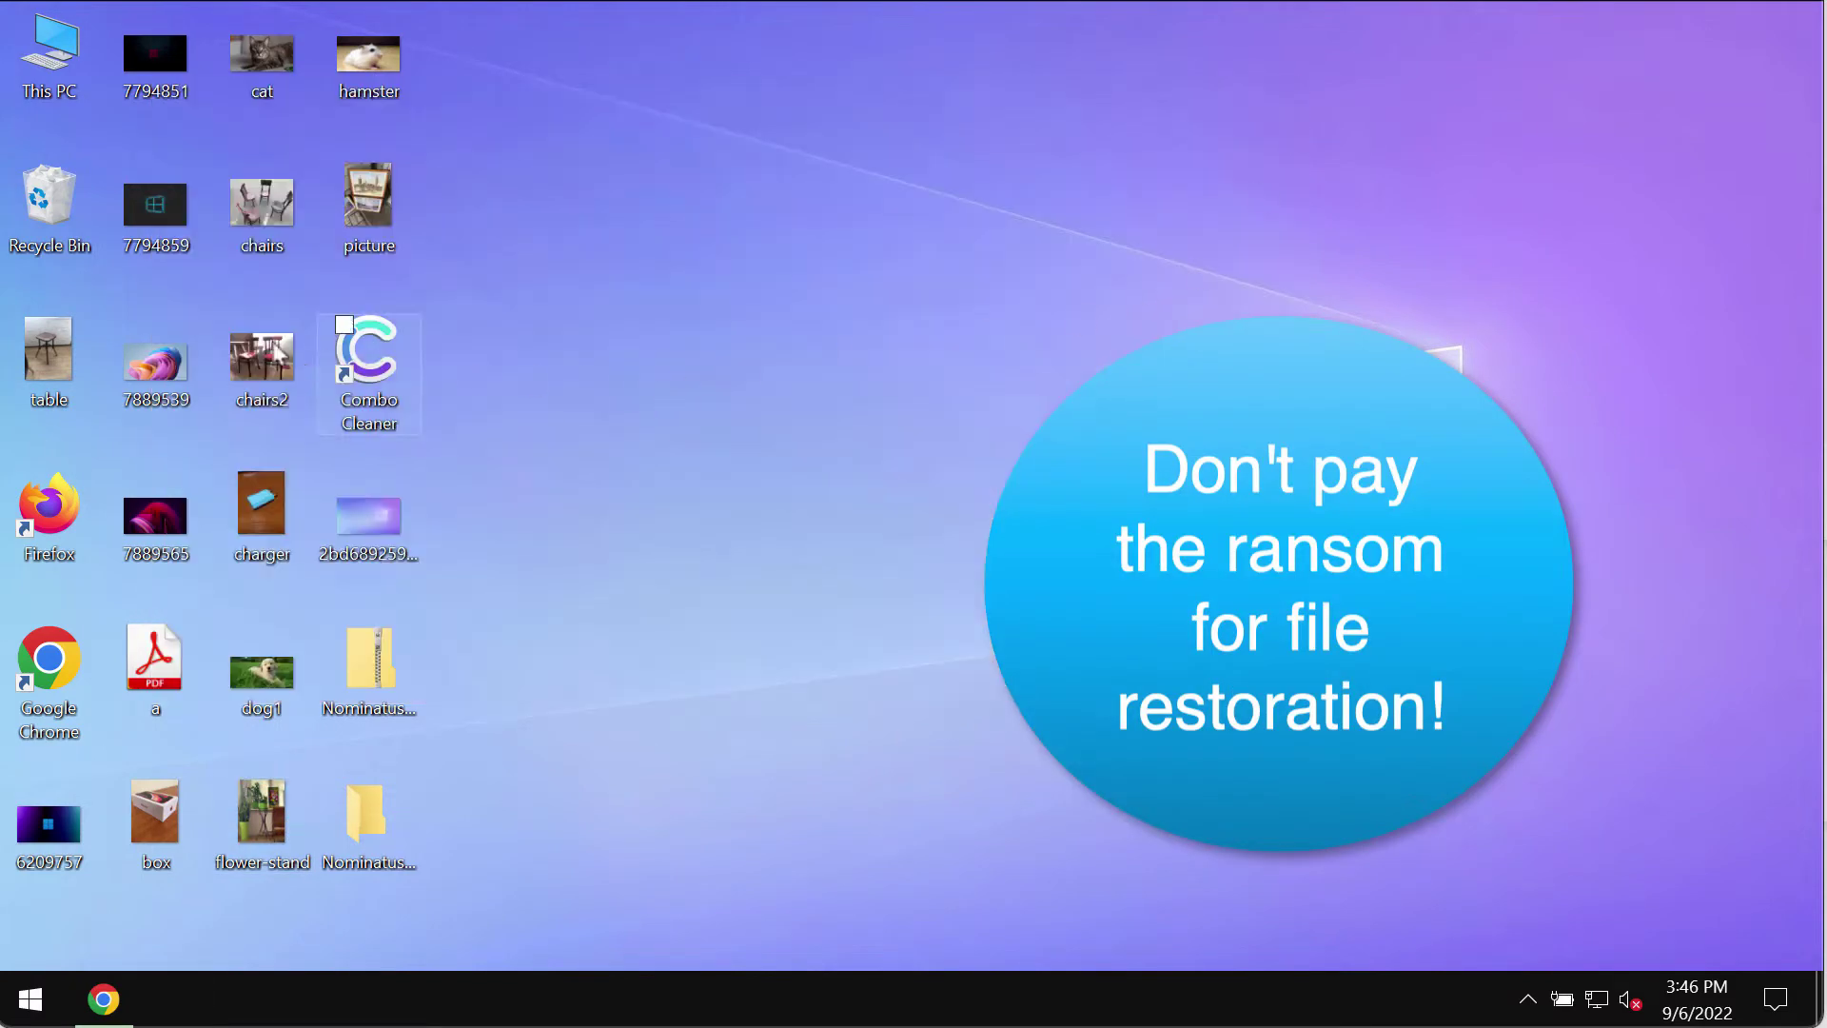
double_click(260, 215)
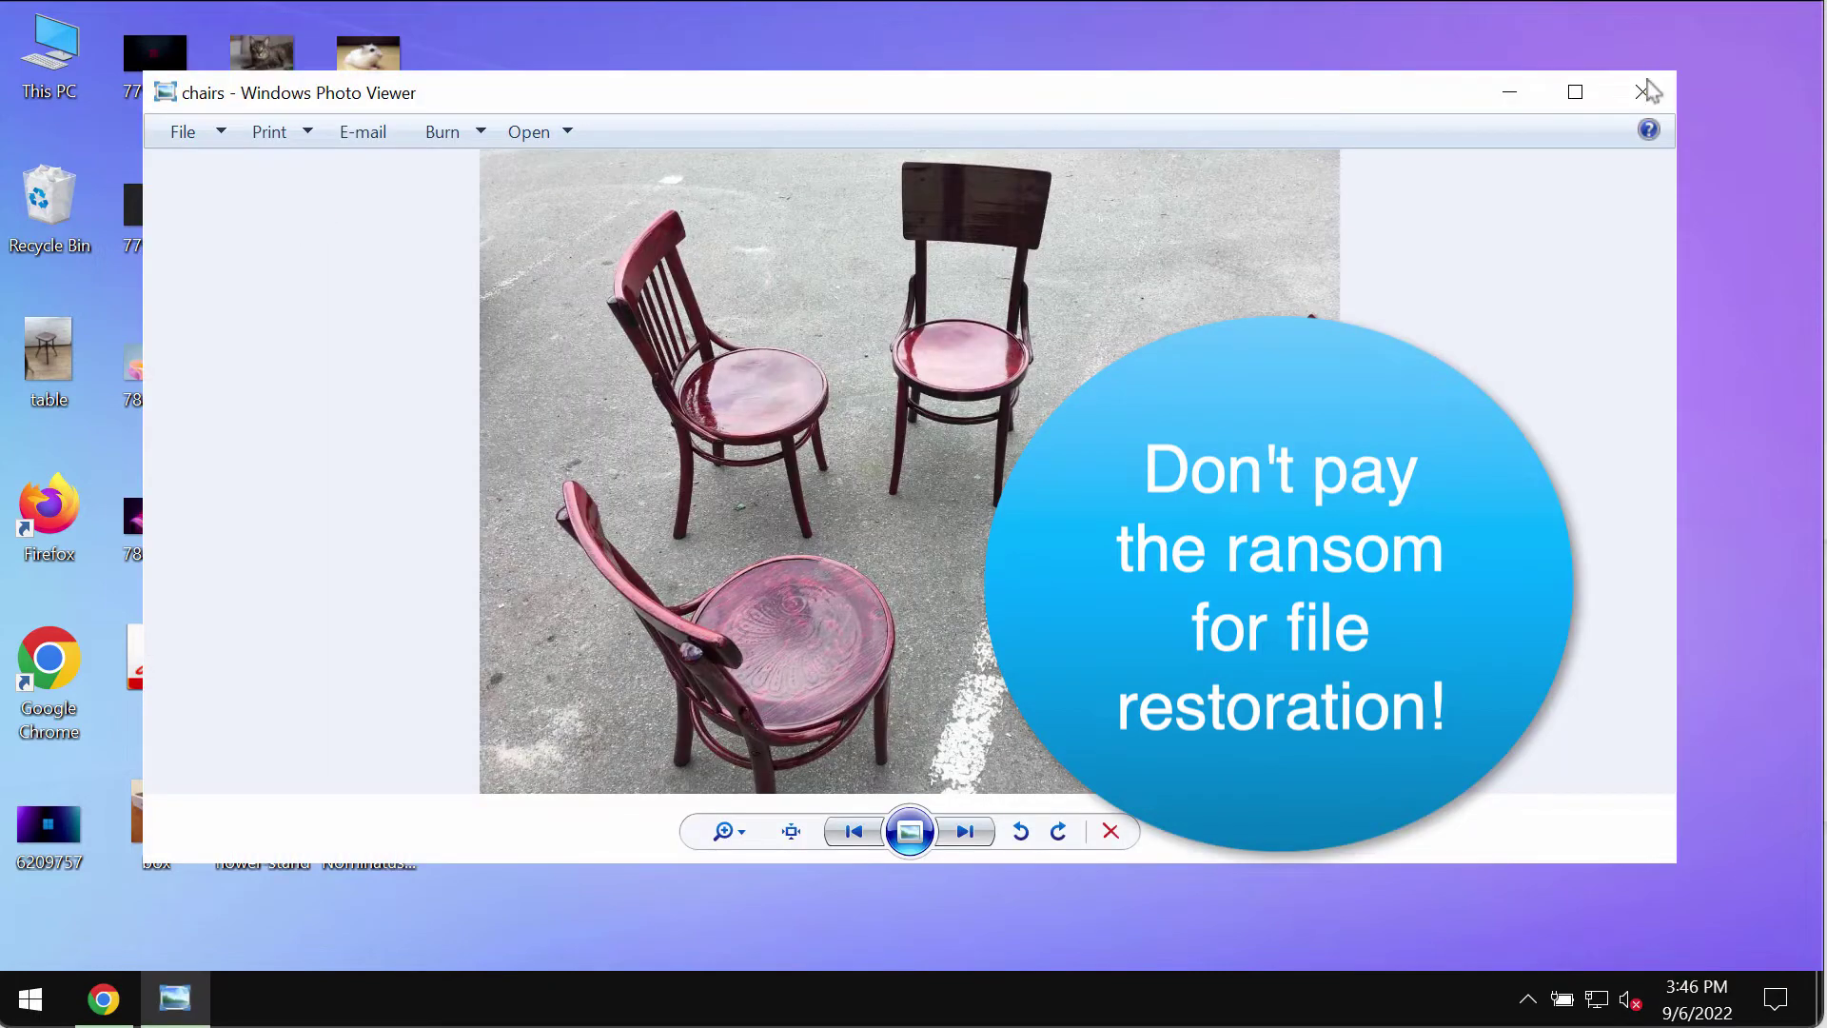
click(1642, 92)
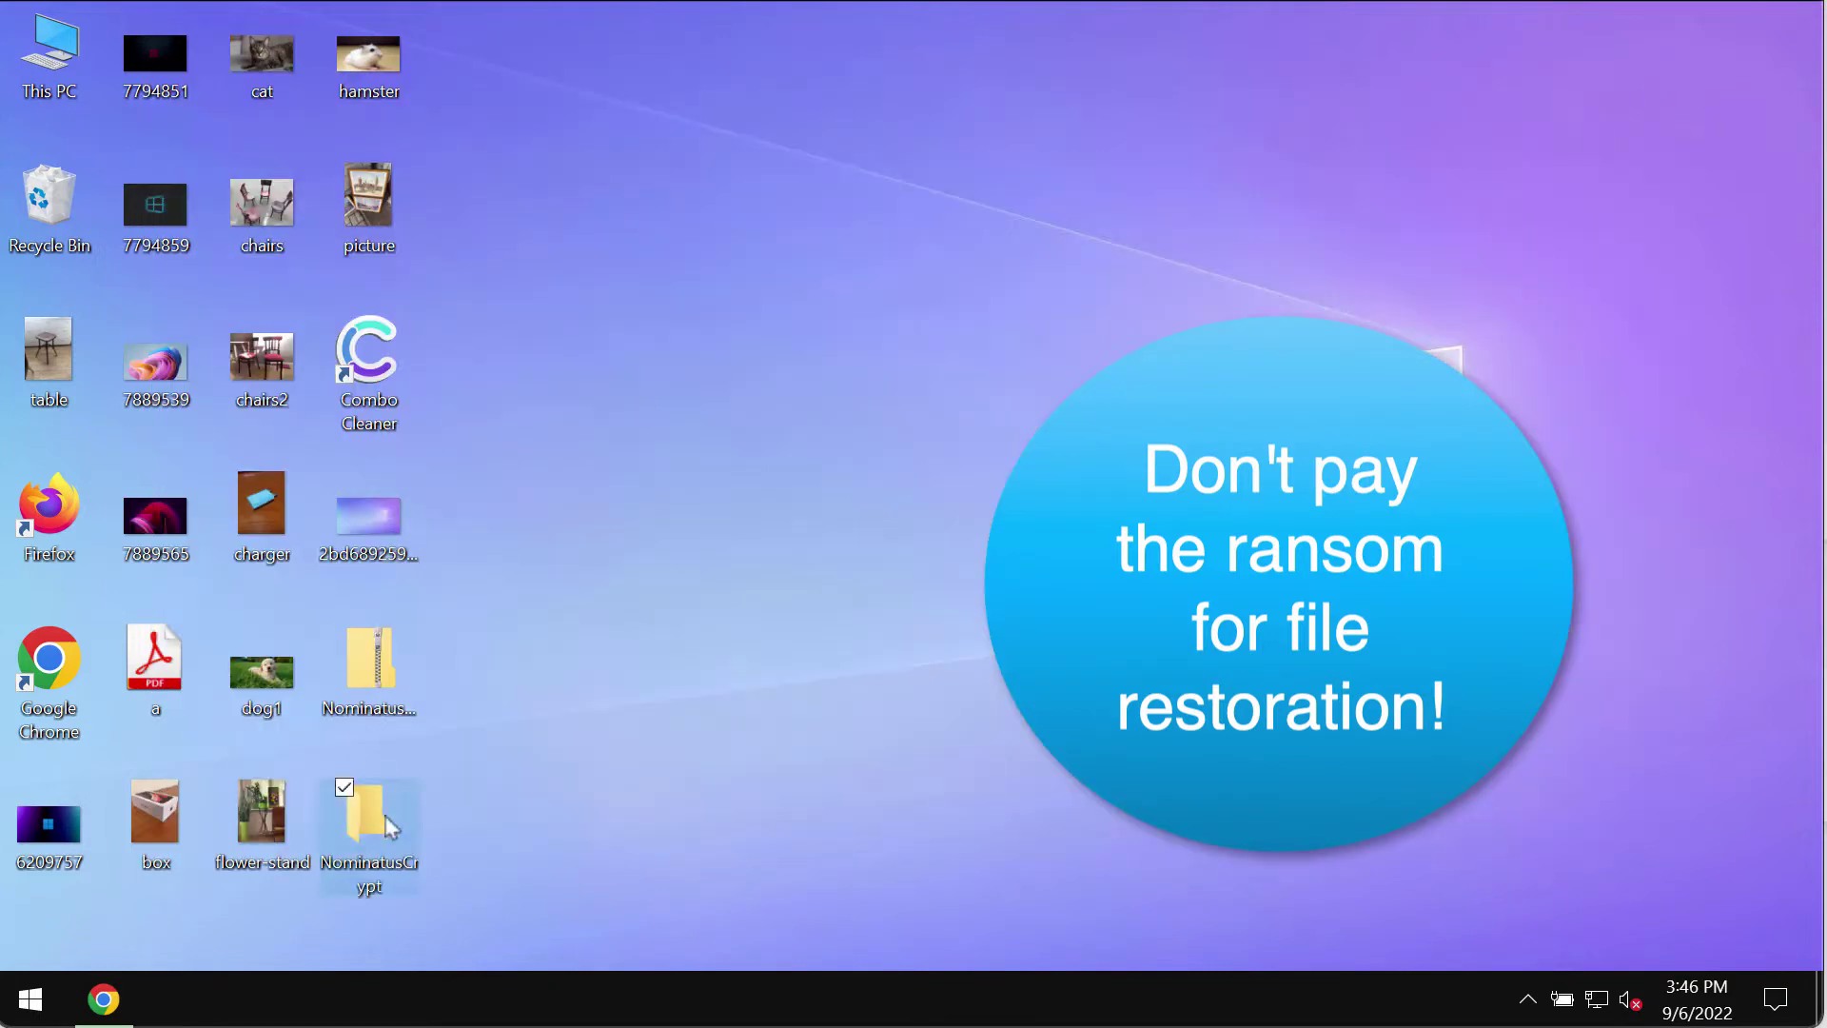
Run the application inside the NominatusCrypt folder, close the folder window and dismiss the loading message.
double_click(385, 821)
double_click(874, 257)
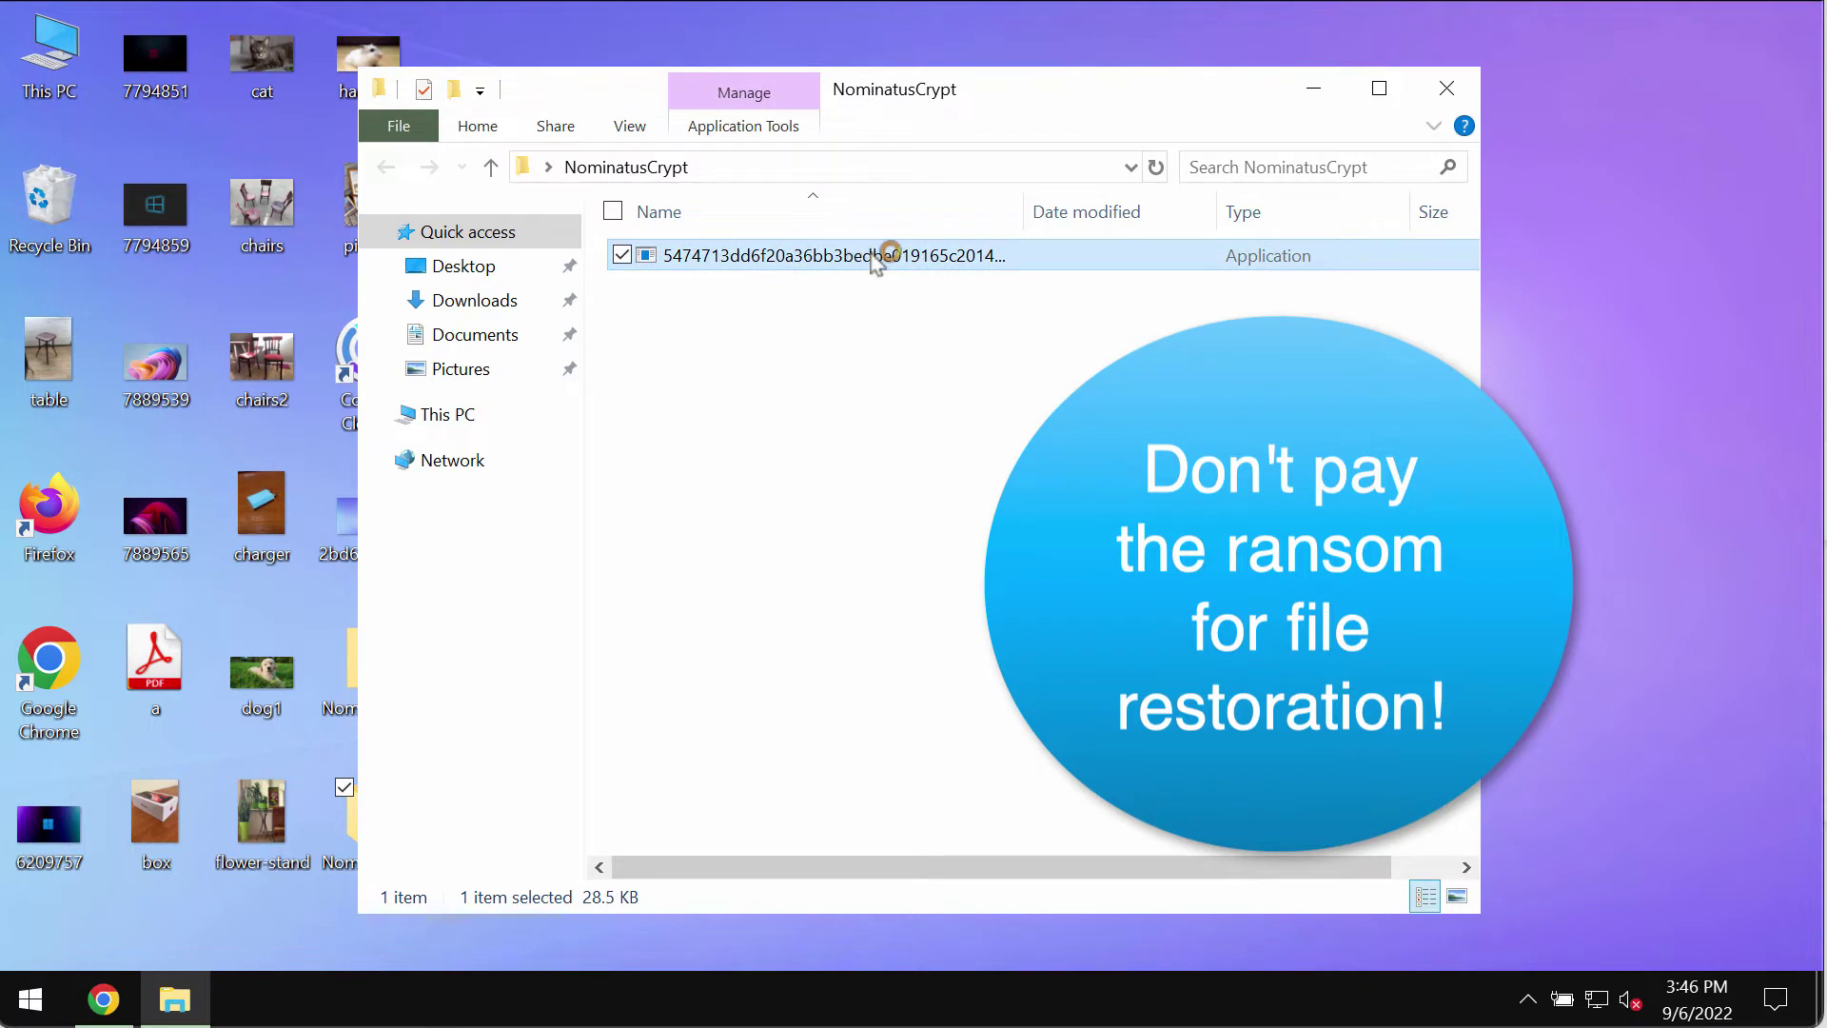
click(1449, 89)
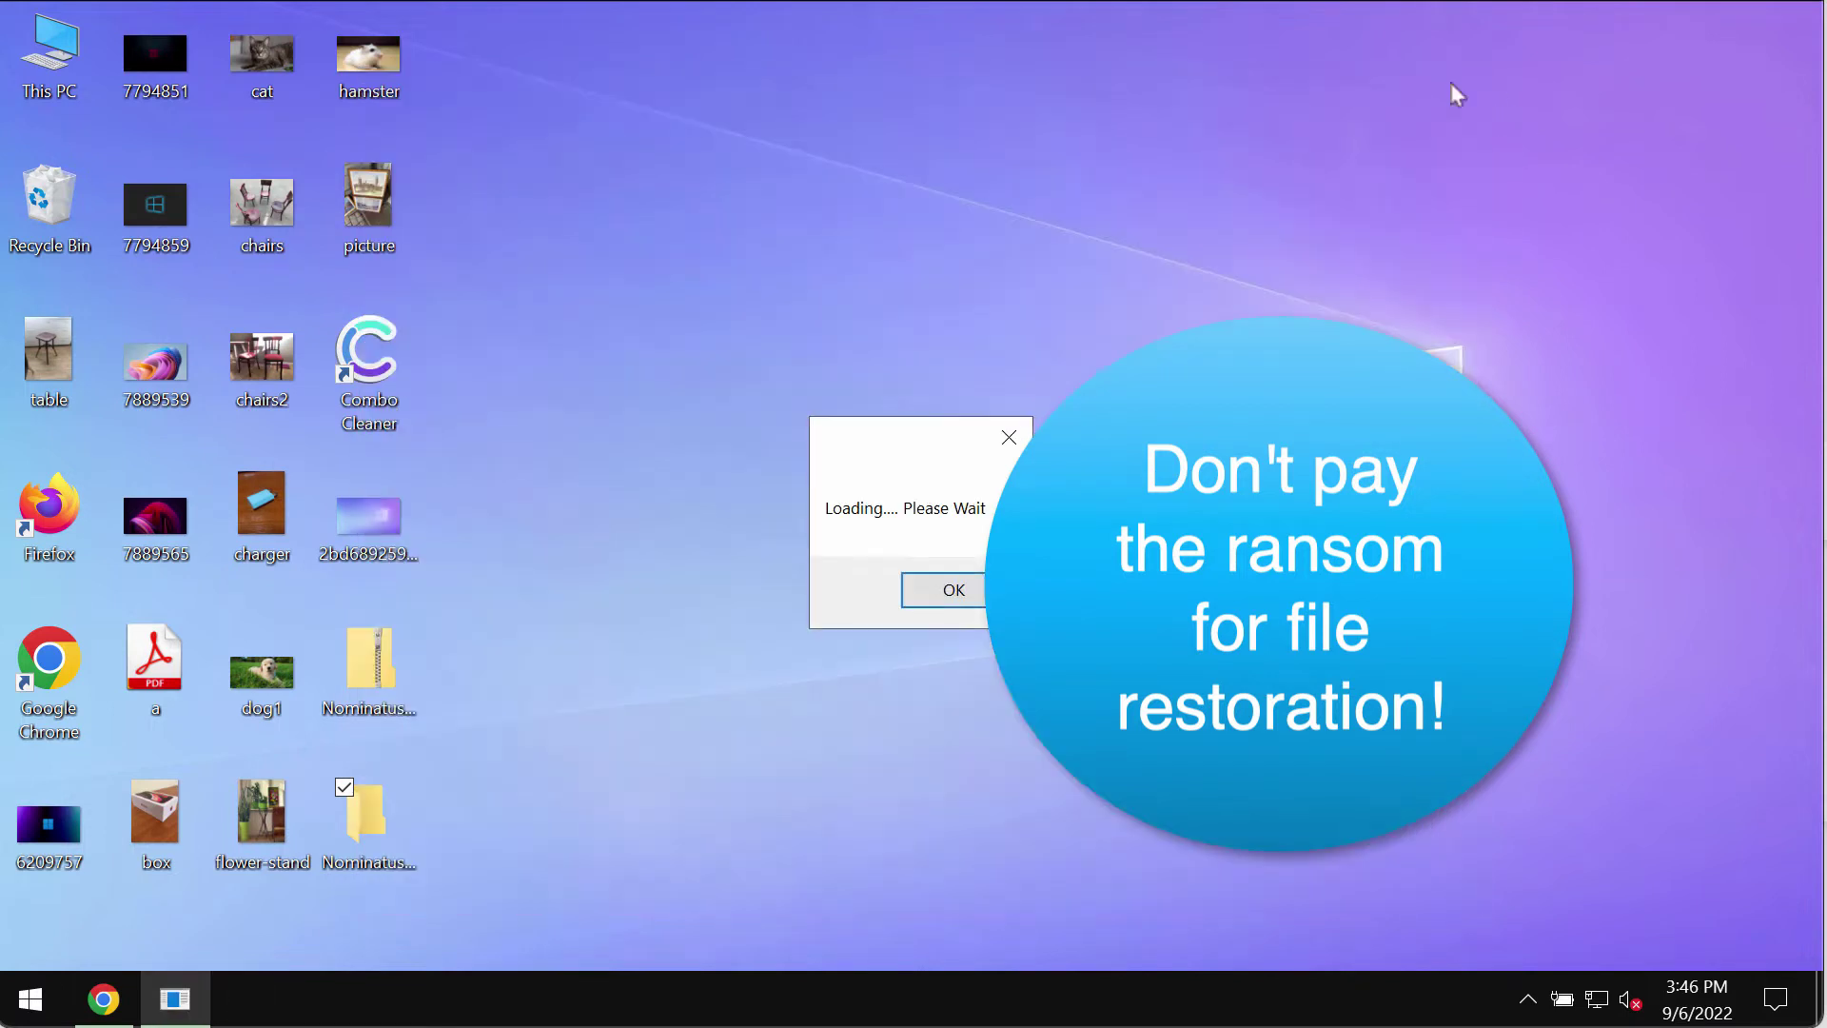
click(947, 594)
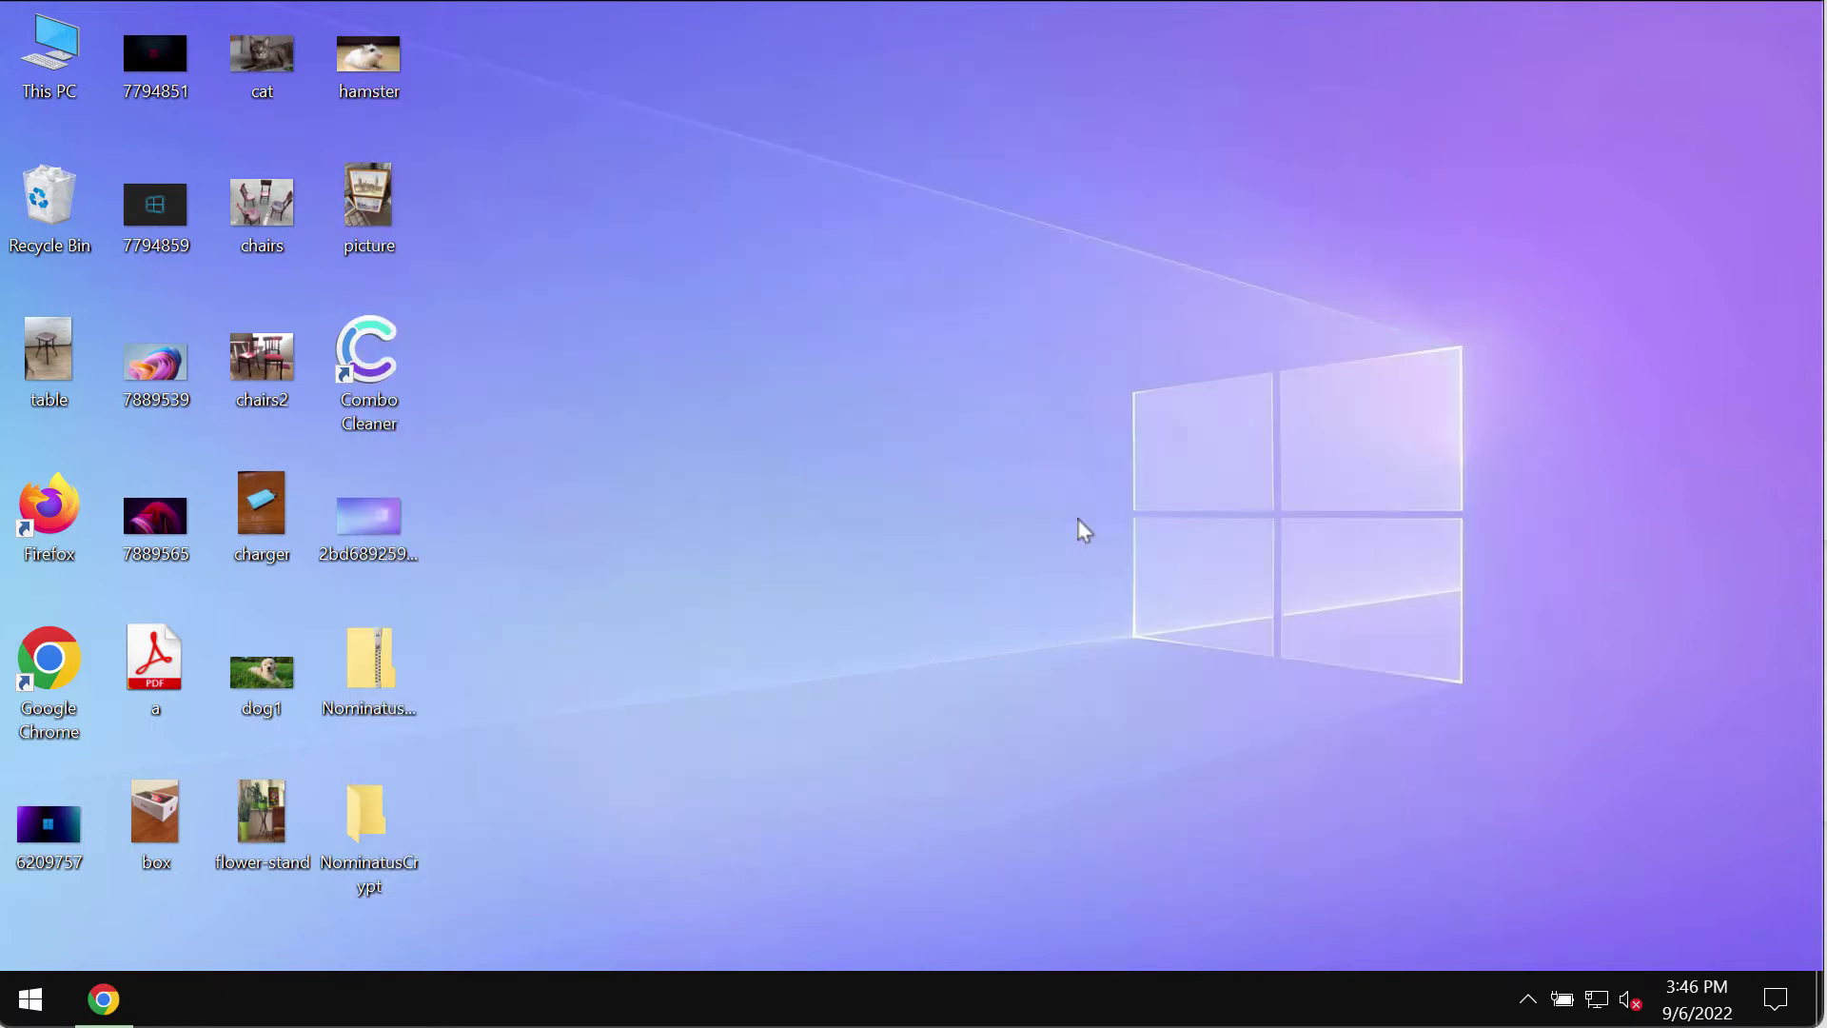
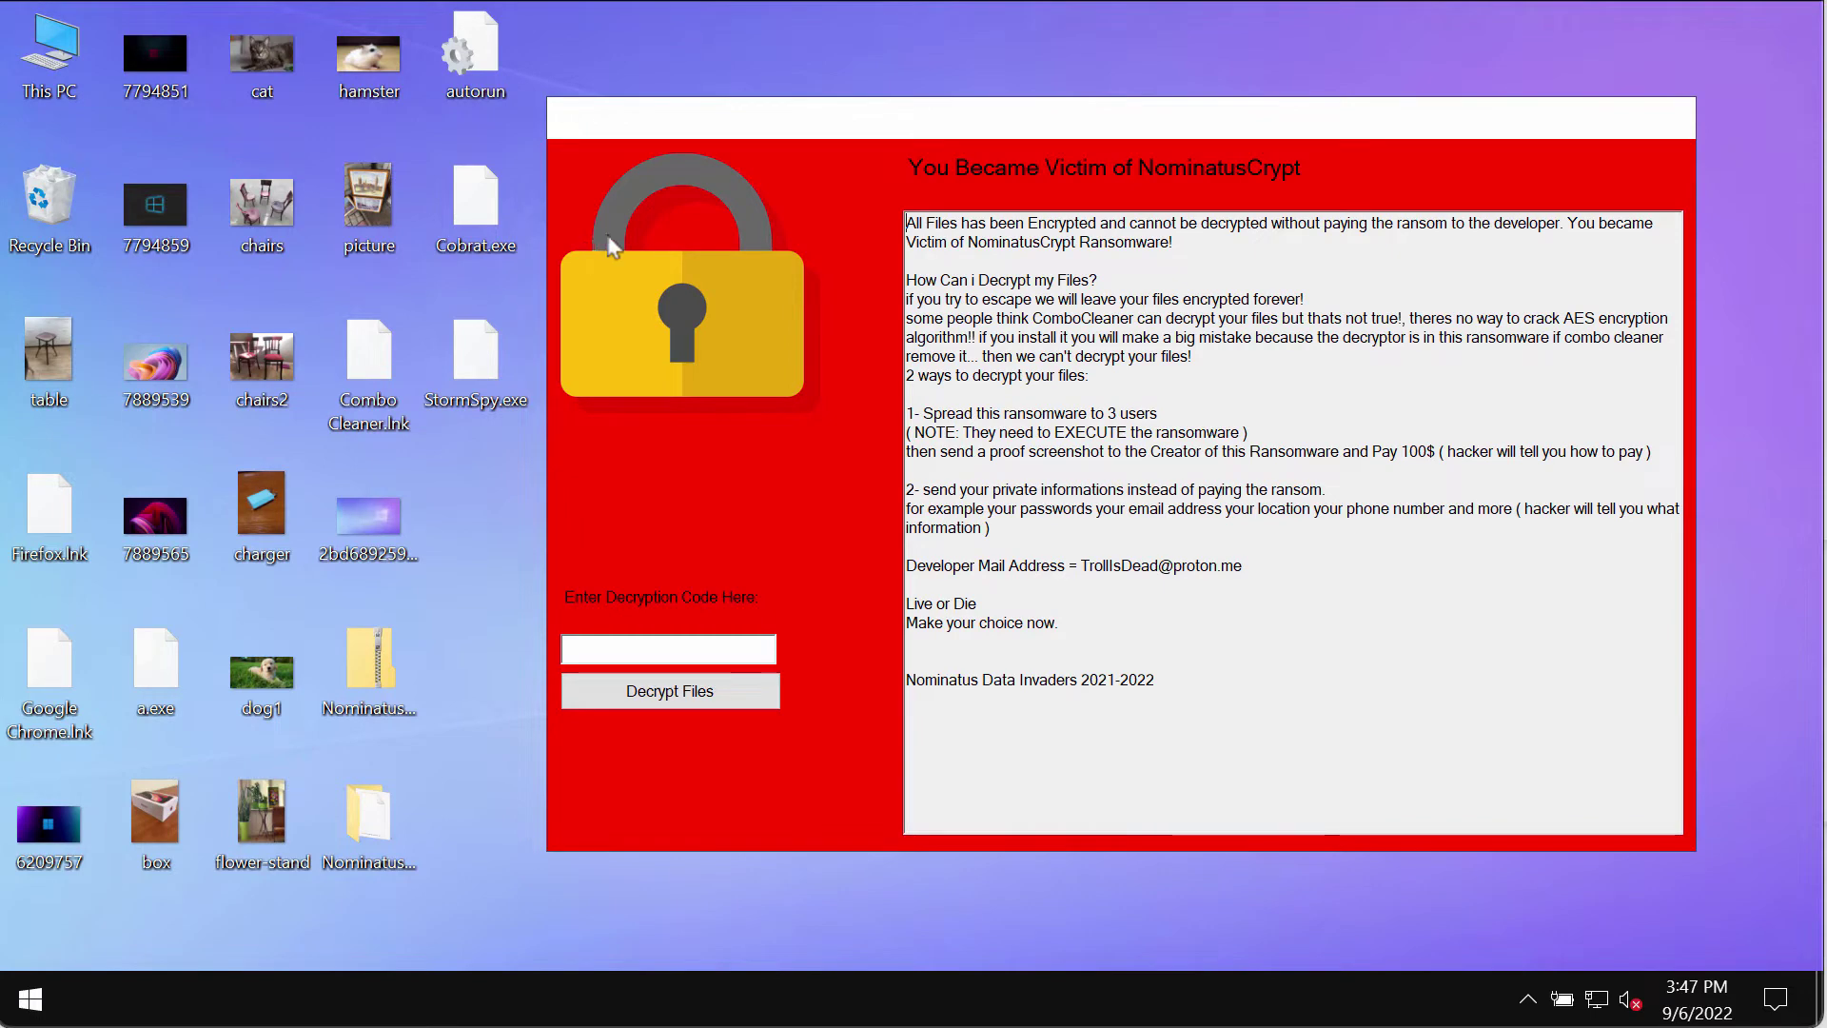
Inspect the affected files in the Desktop folder through This PC and select Cobrat.exe on the desktop.
double_click(44, 58)
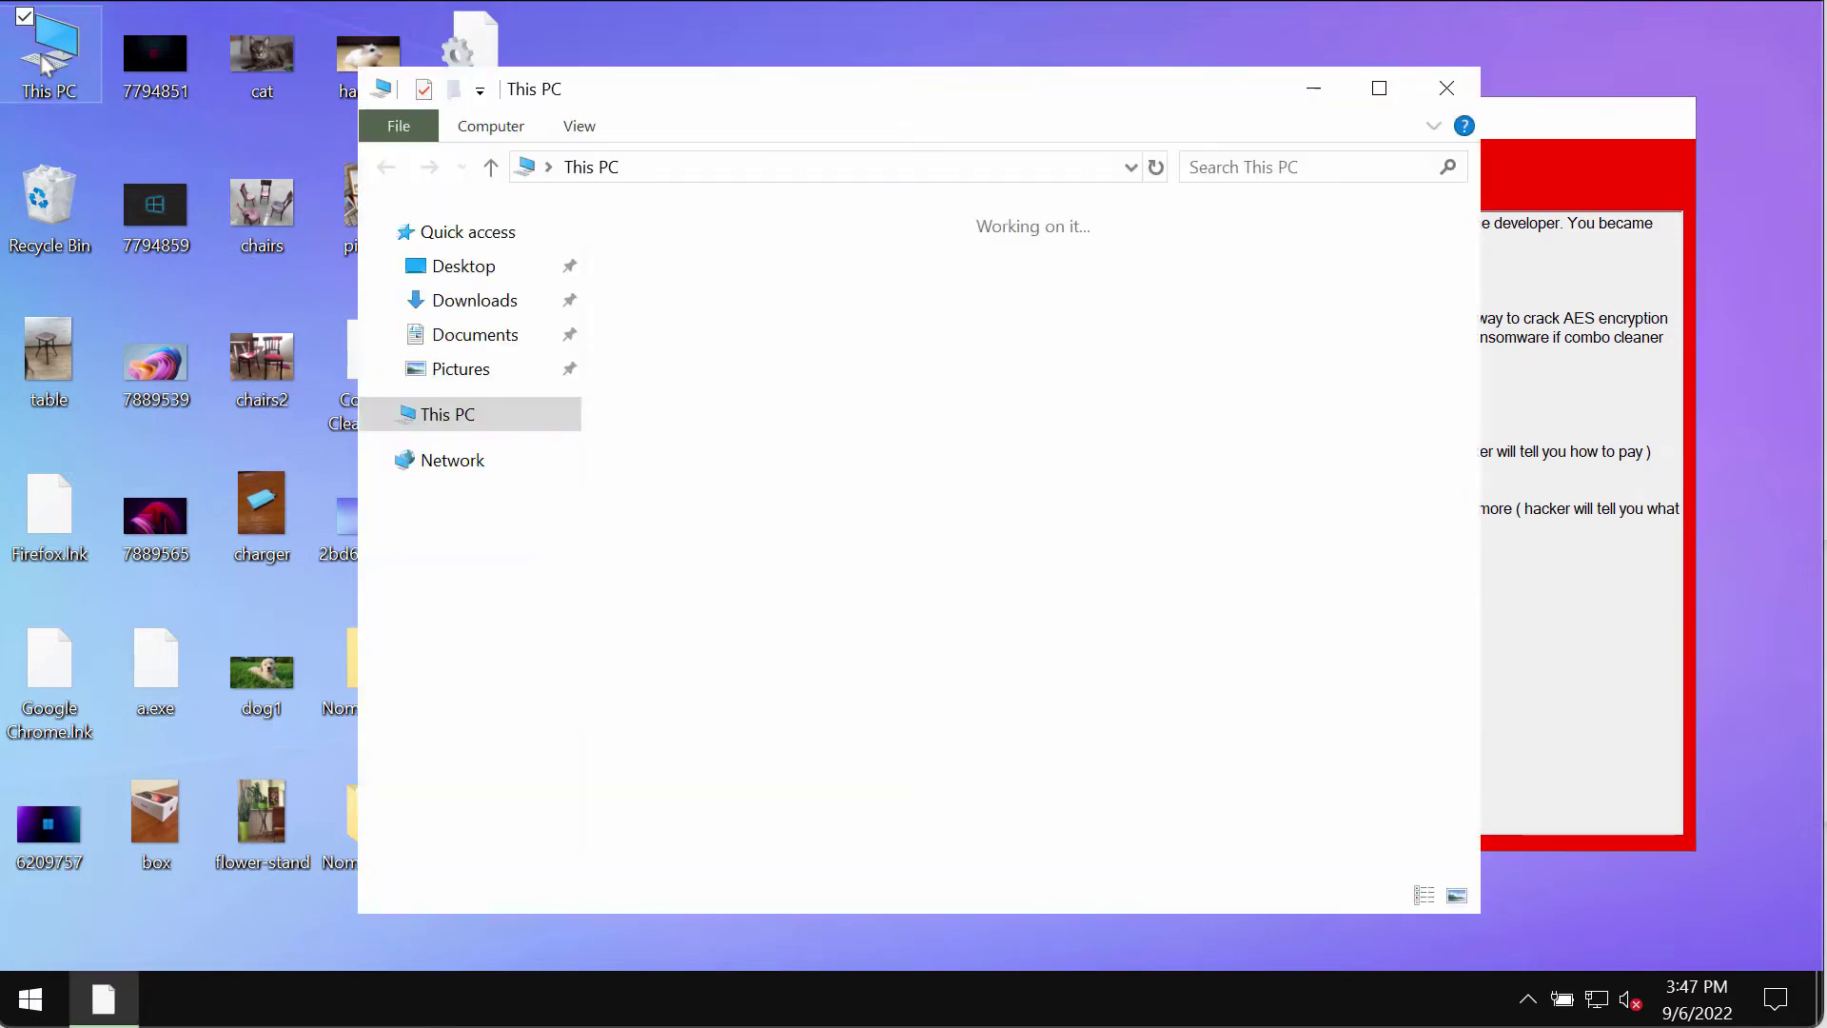
click(476, 268)
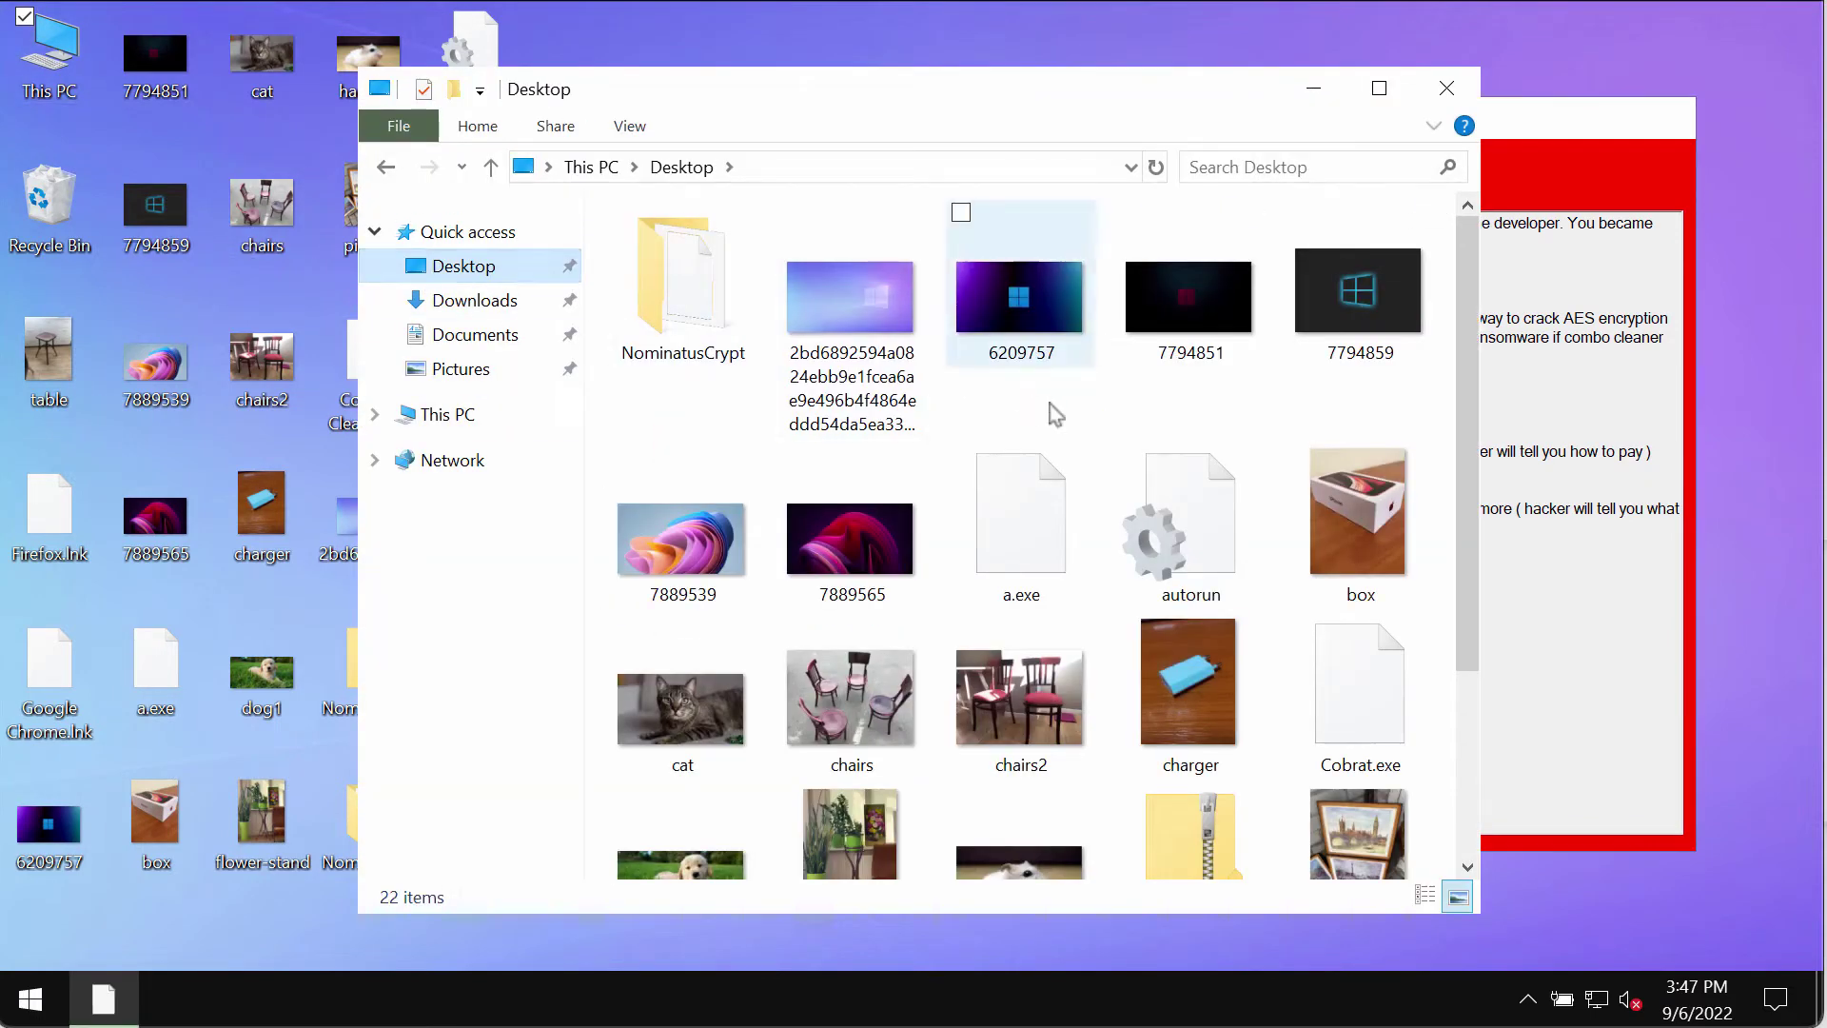
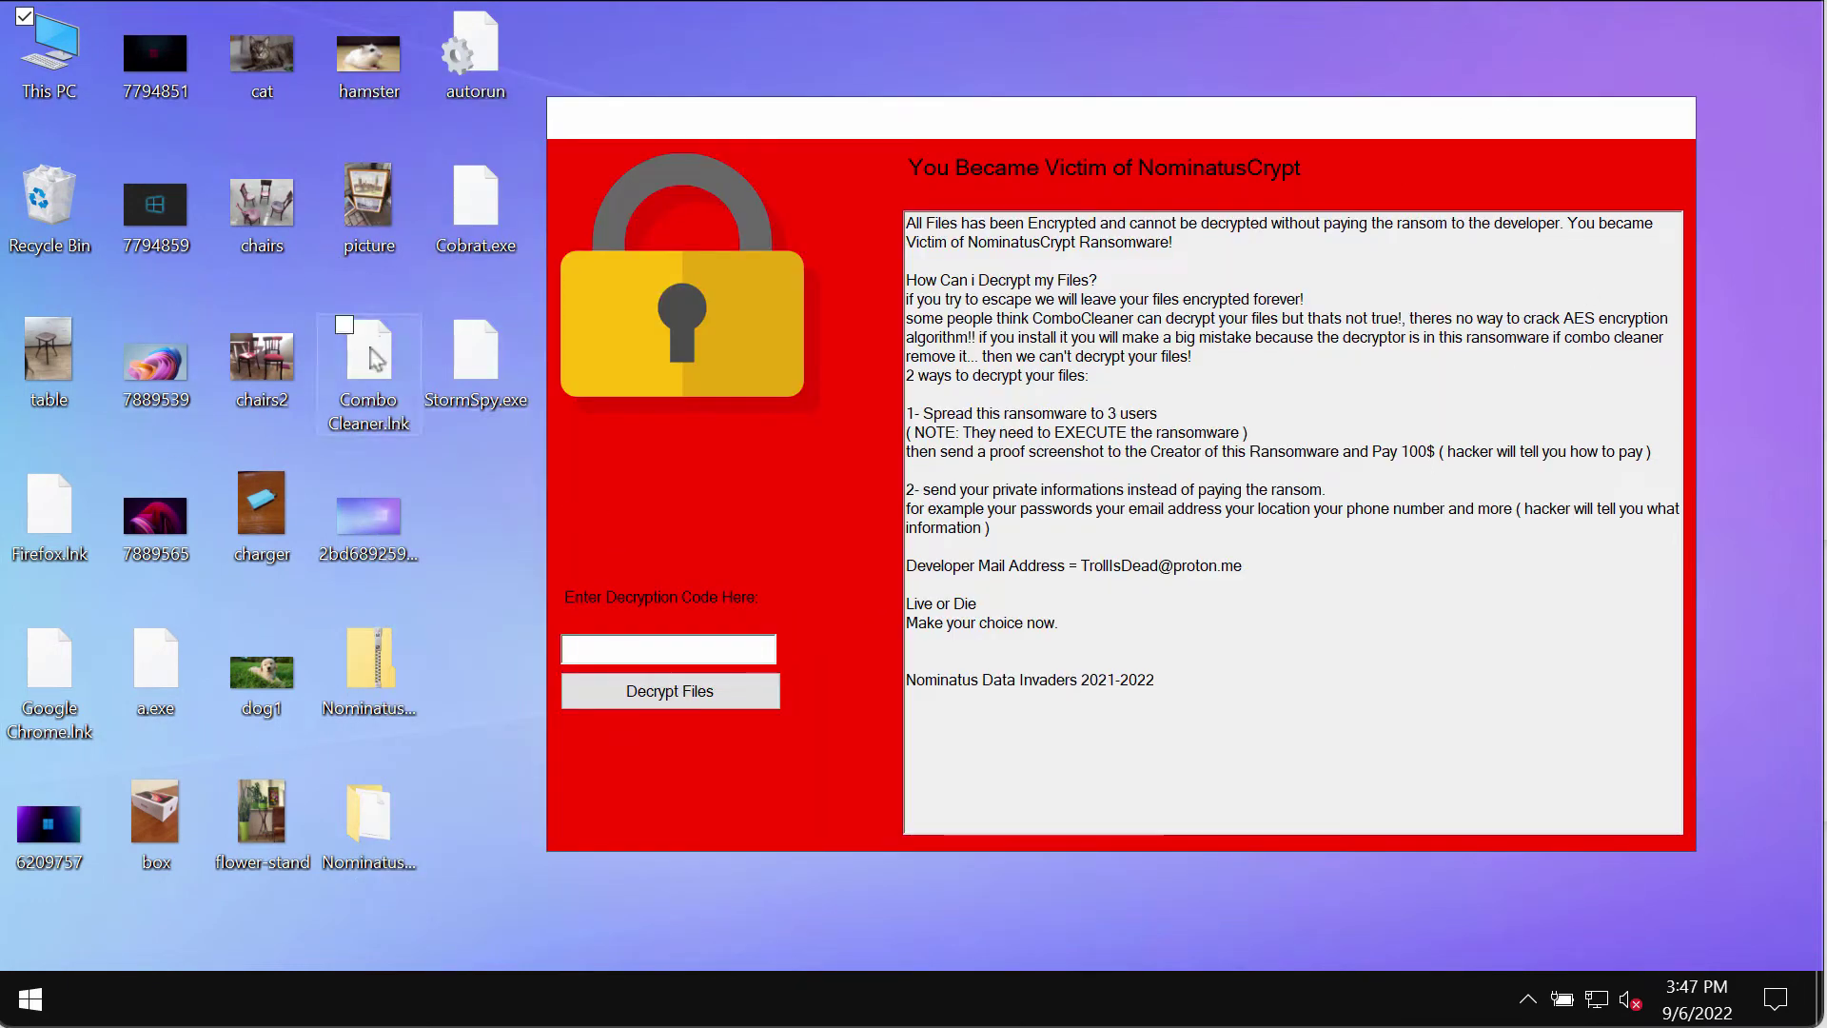
click(378, 360)
click(481, 205)
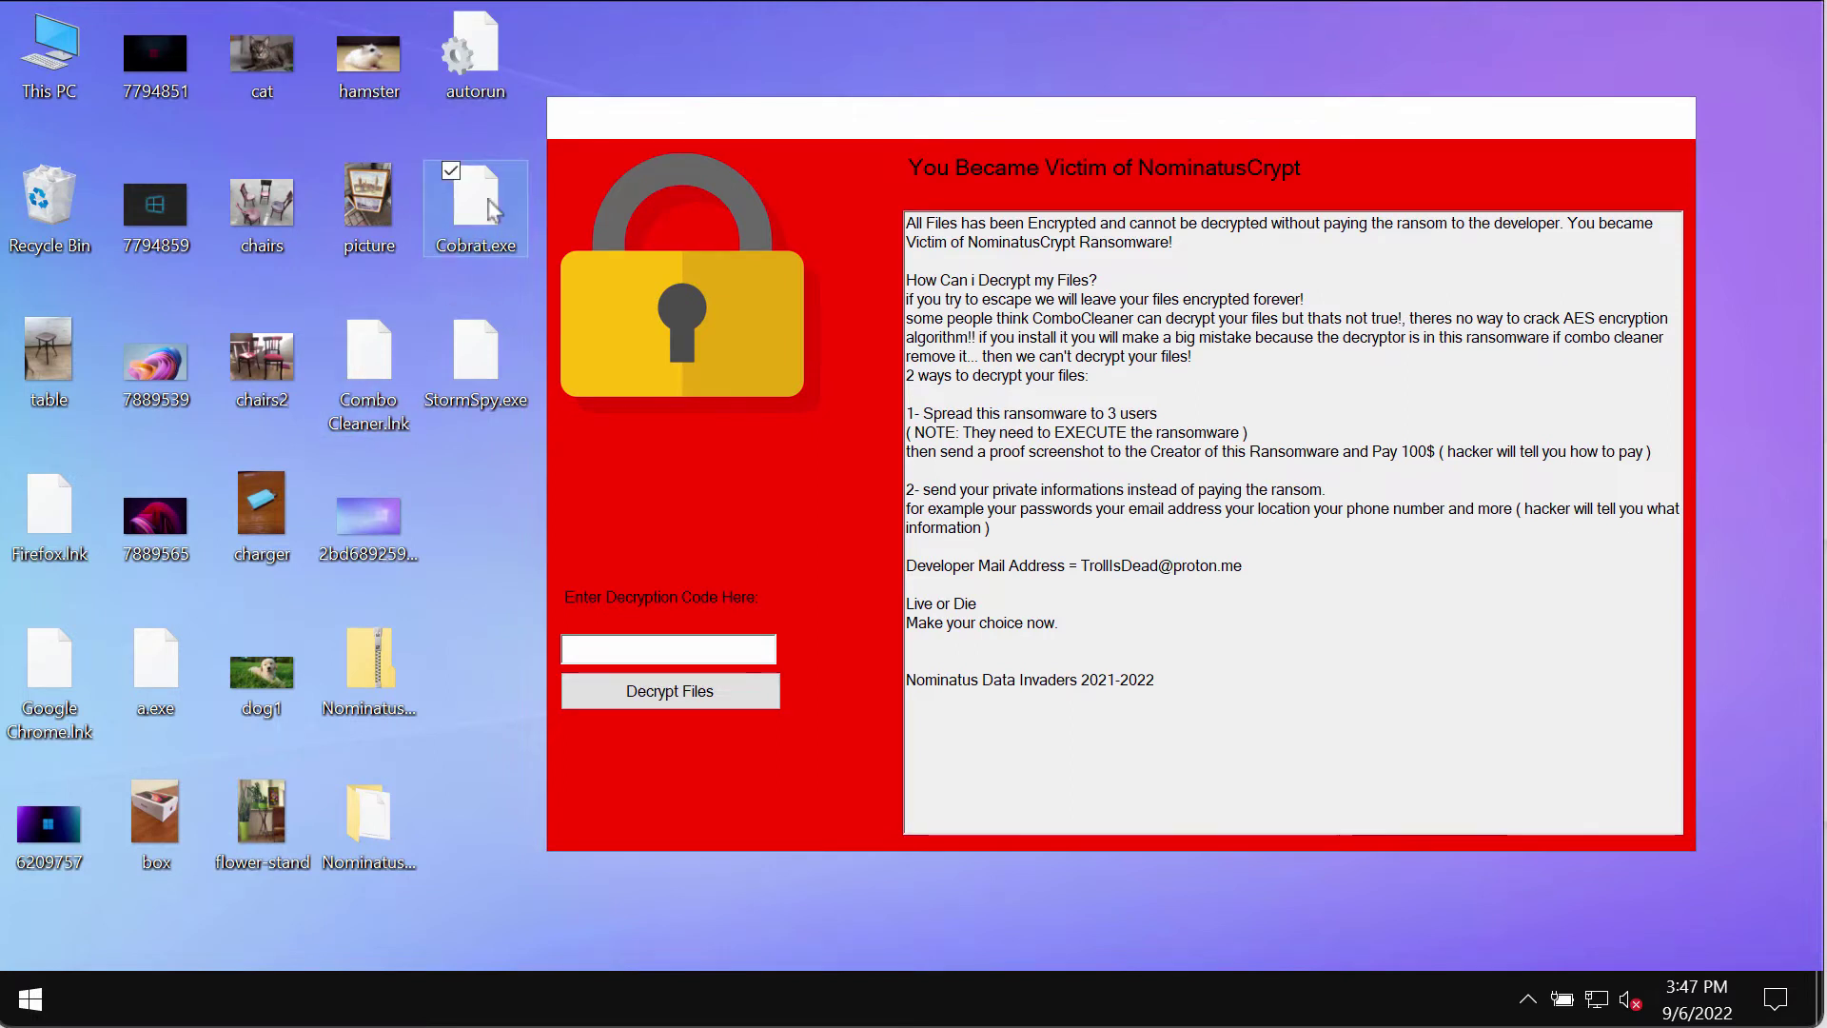
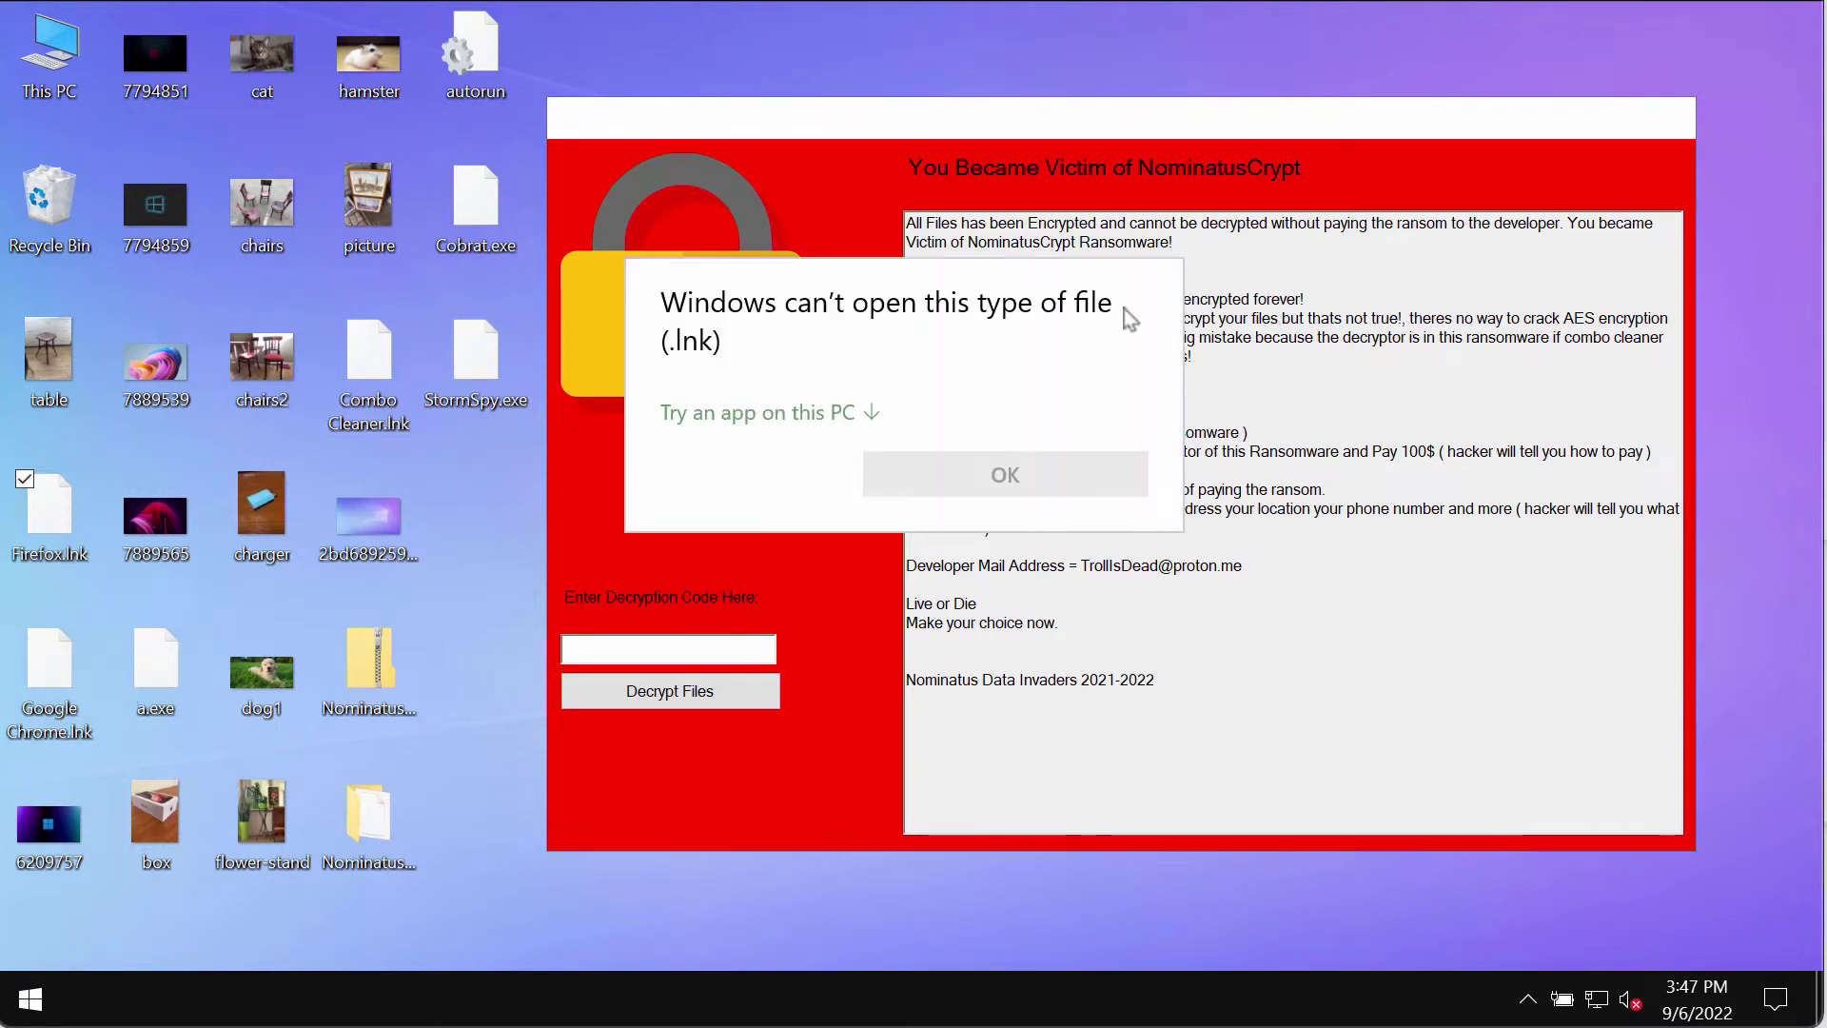
Try to open a.exe from the desktop and move the ransom window slightly upward.
click(152, 617)
double_click(155, 657)
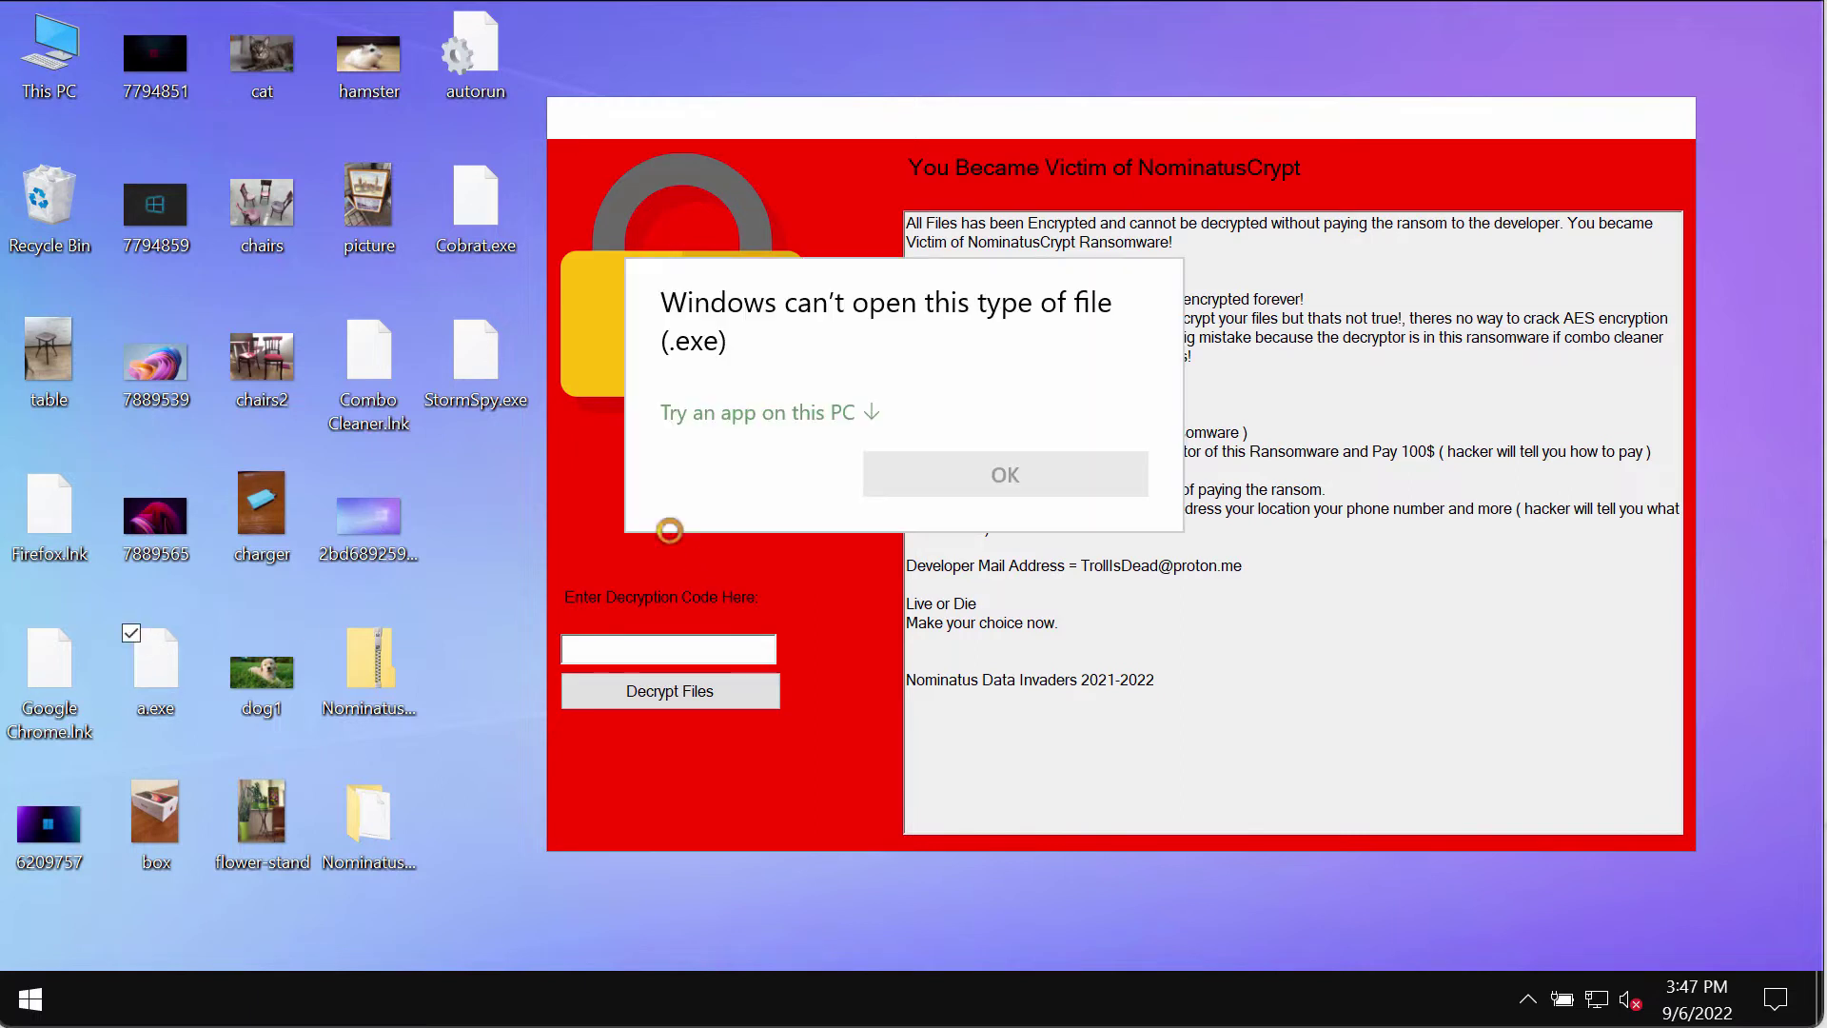
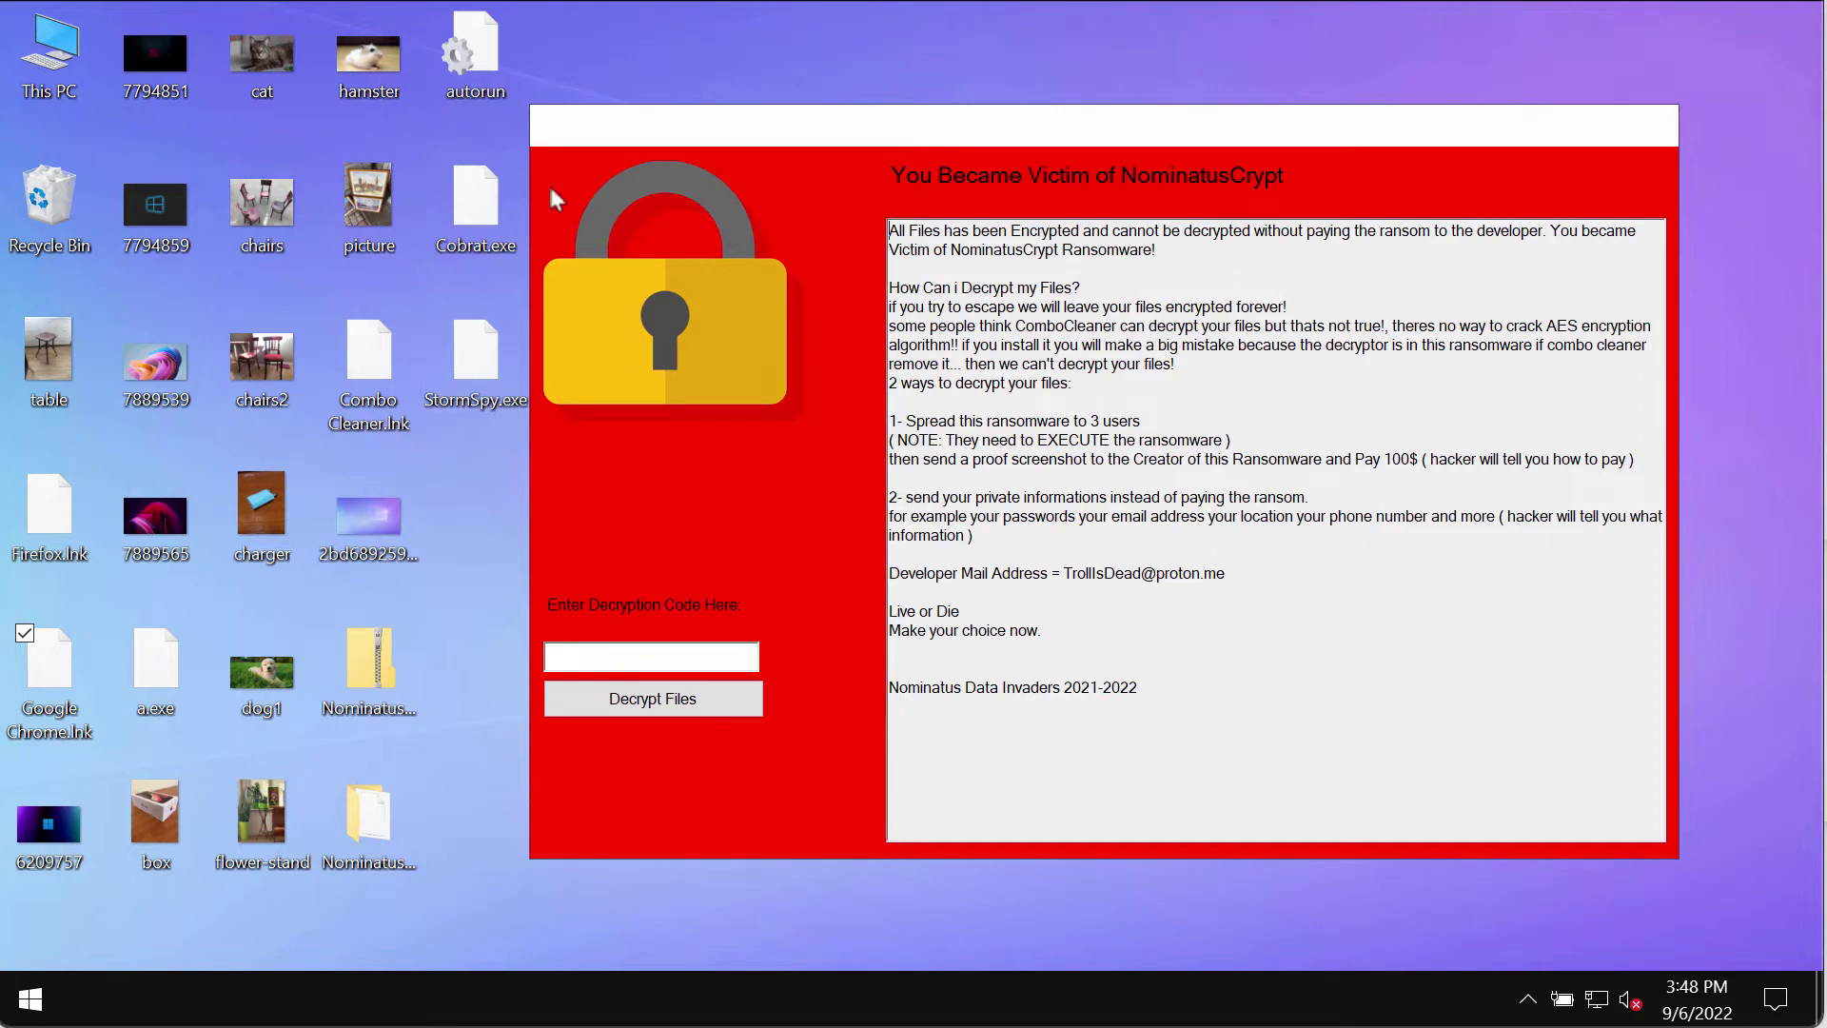
drag(1028, 148, 1023, 128)
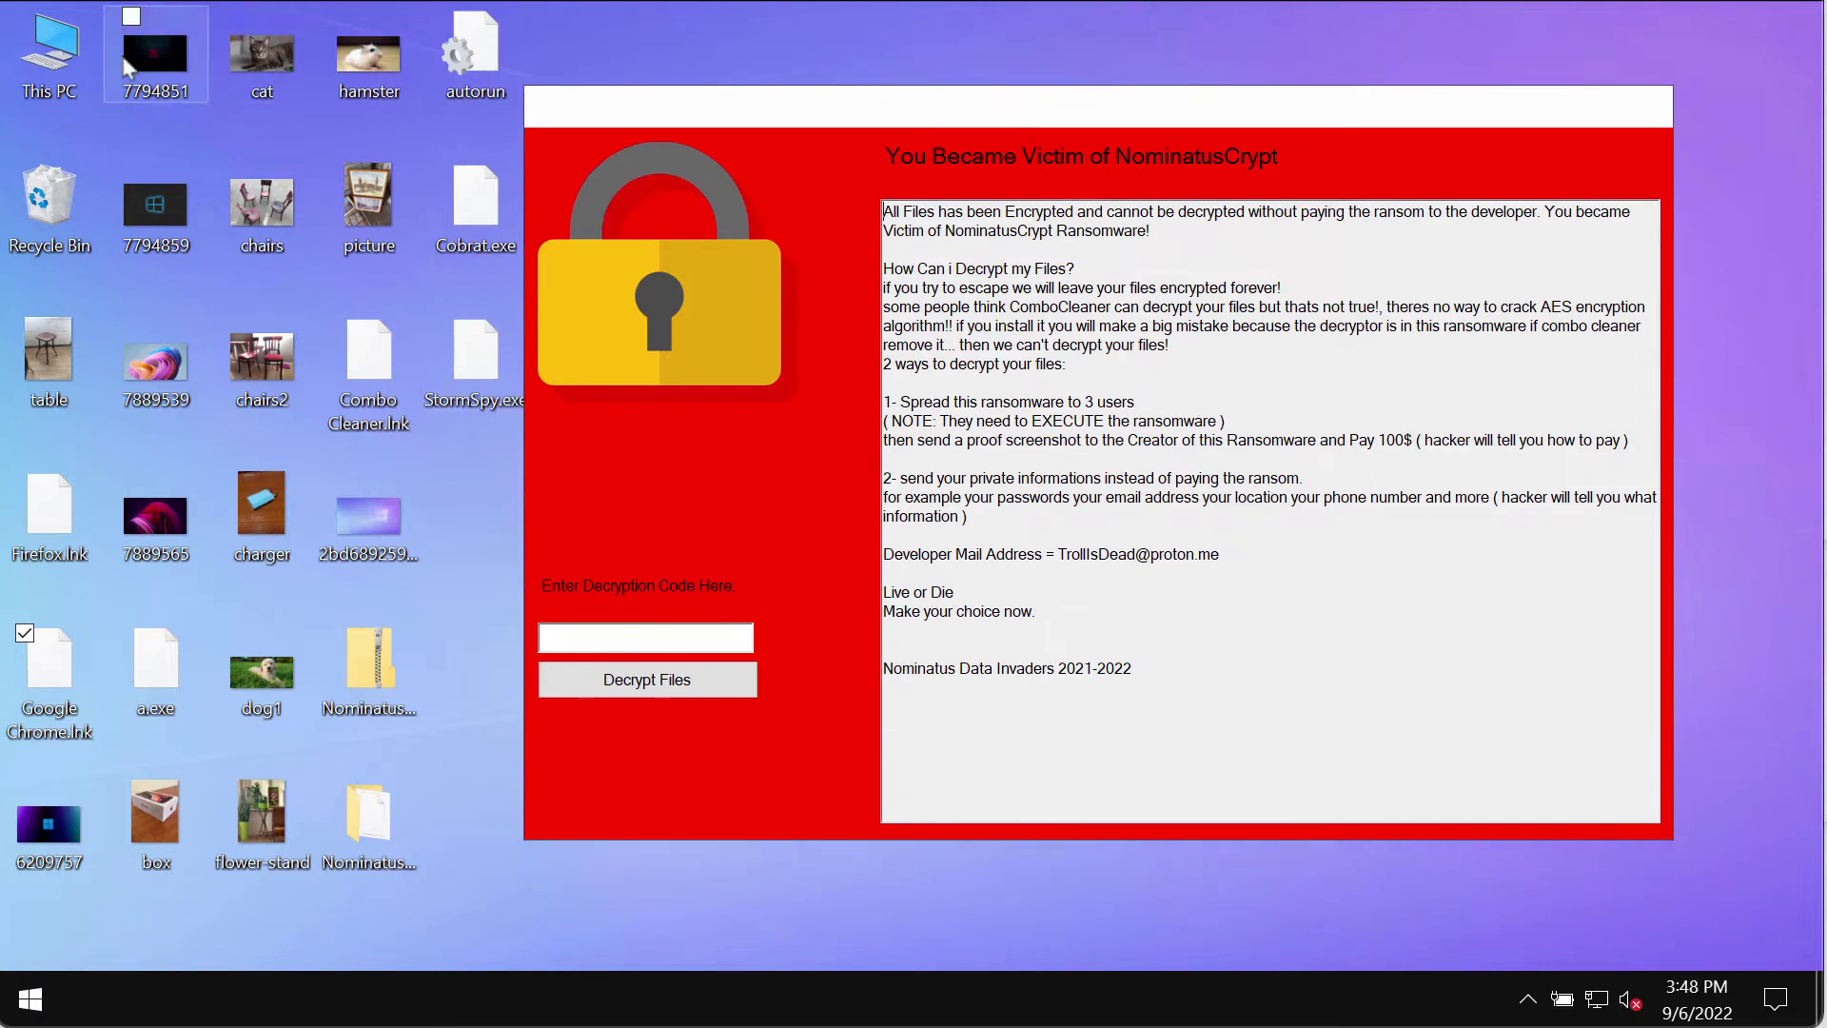
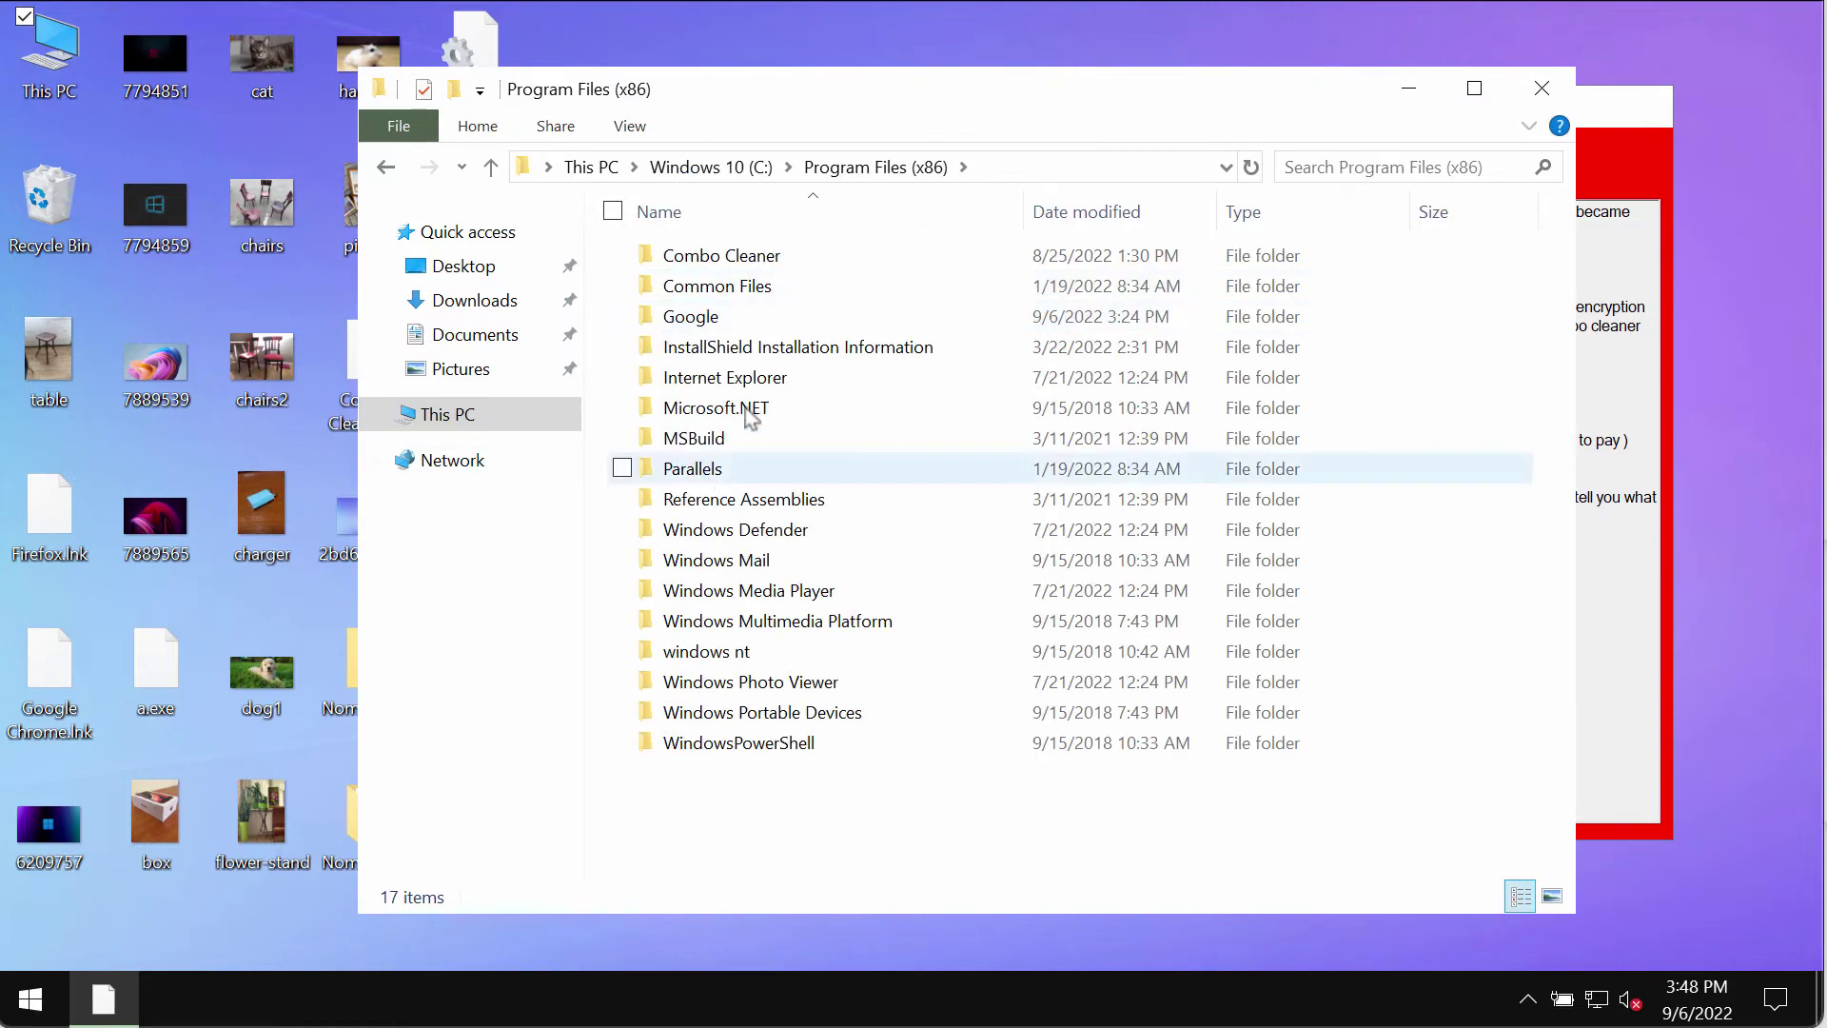
Try to launch ComboCleaner.exe from the Combo Cleaner folder in Program Files (x86) and dismiss the prompt.
double_click(797, 264)
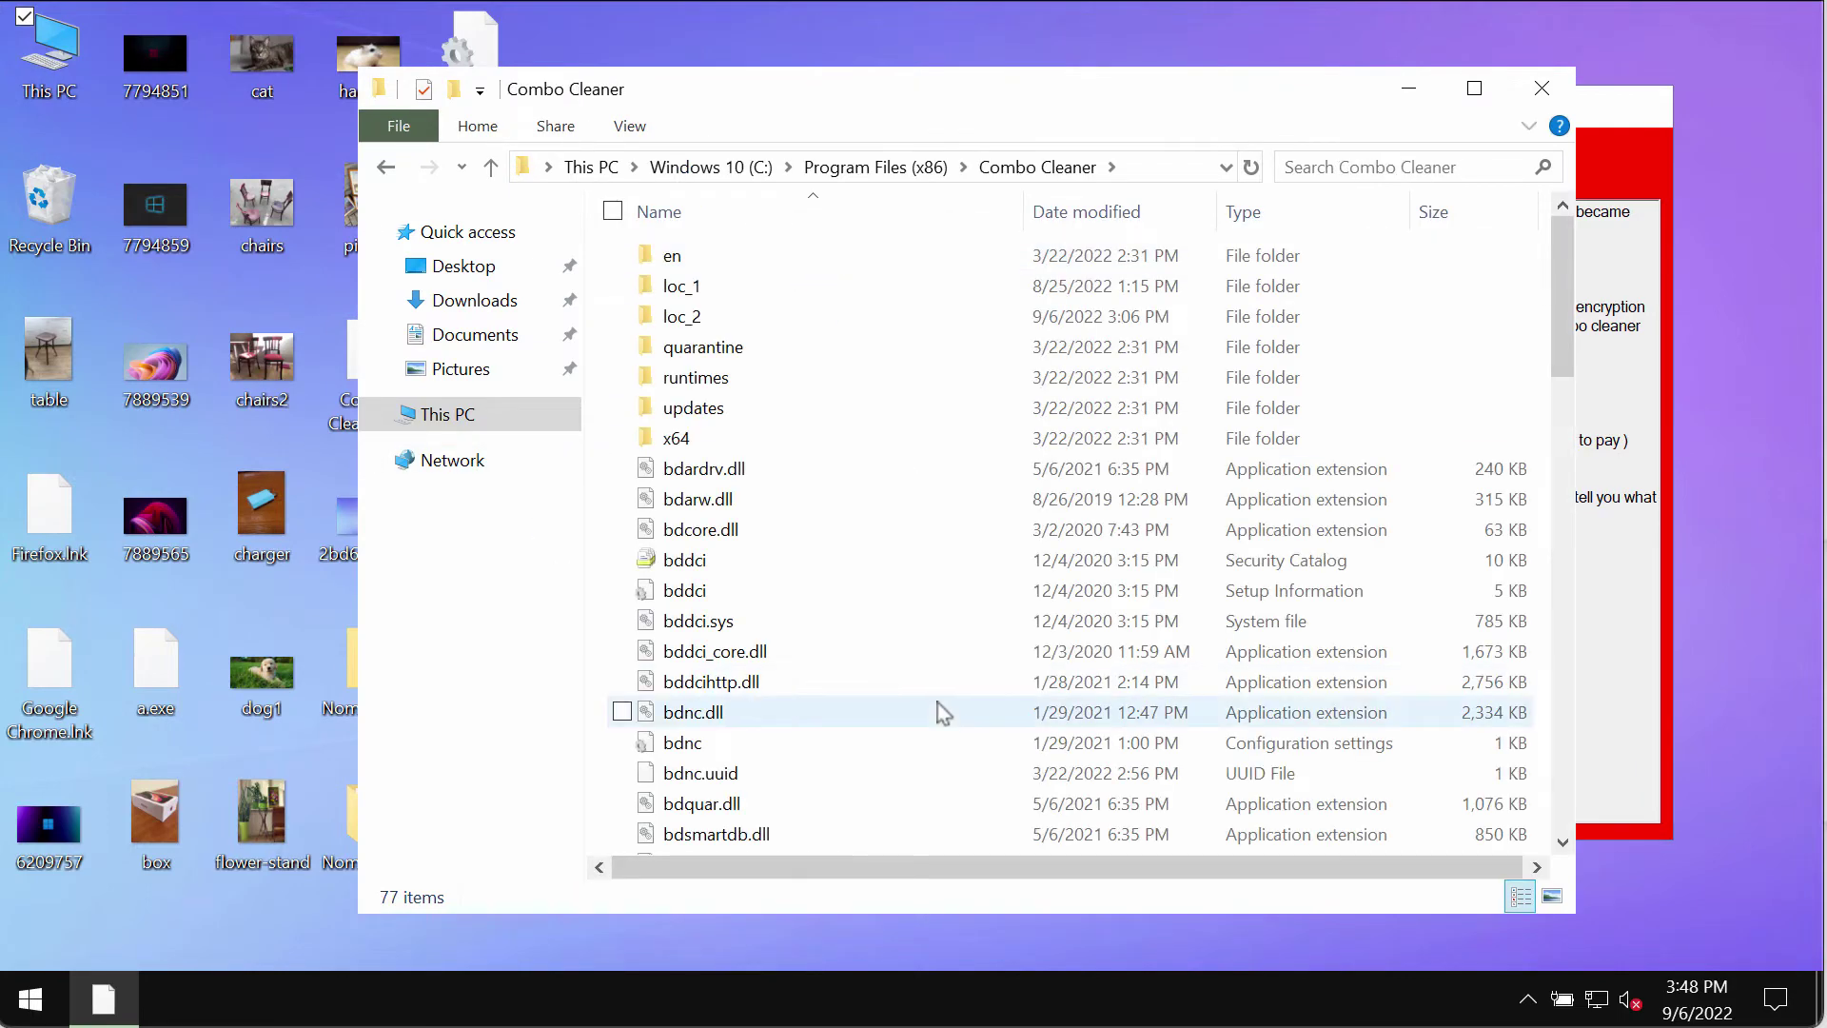
scroll(943, 714, down, 3)
scroll(818, 694, down, 1)
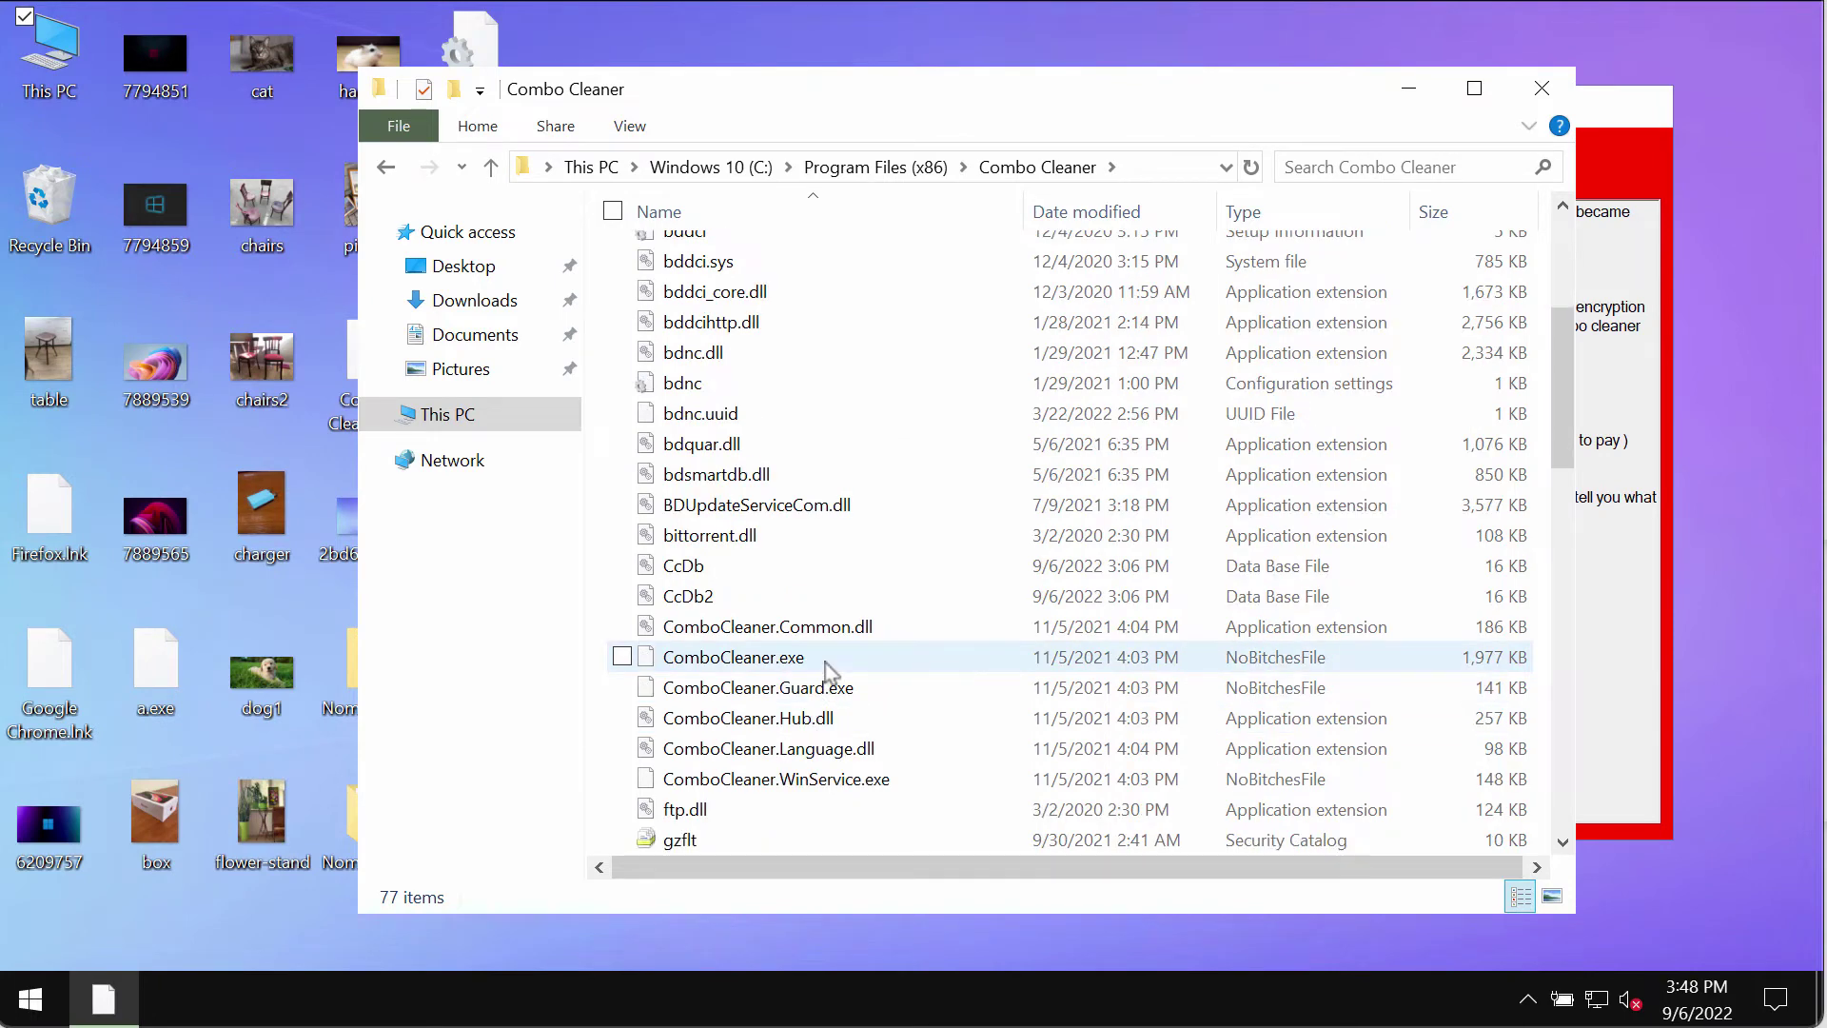
double_click(825, 662)
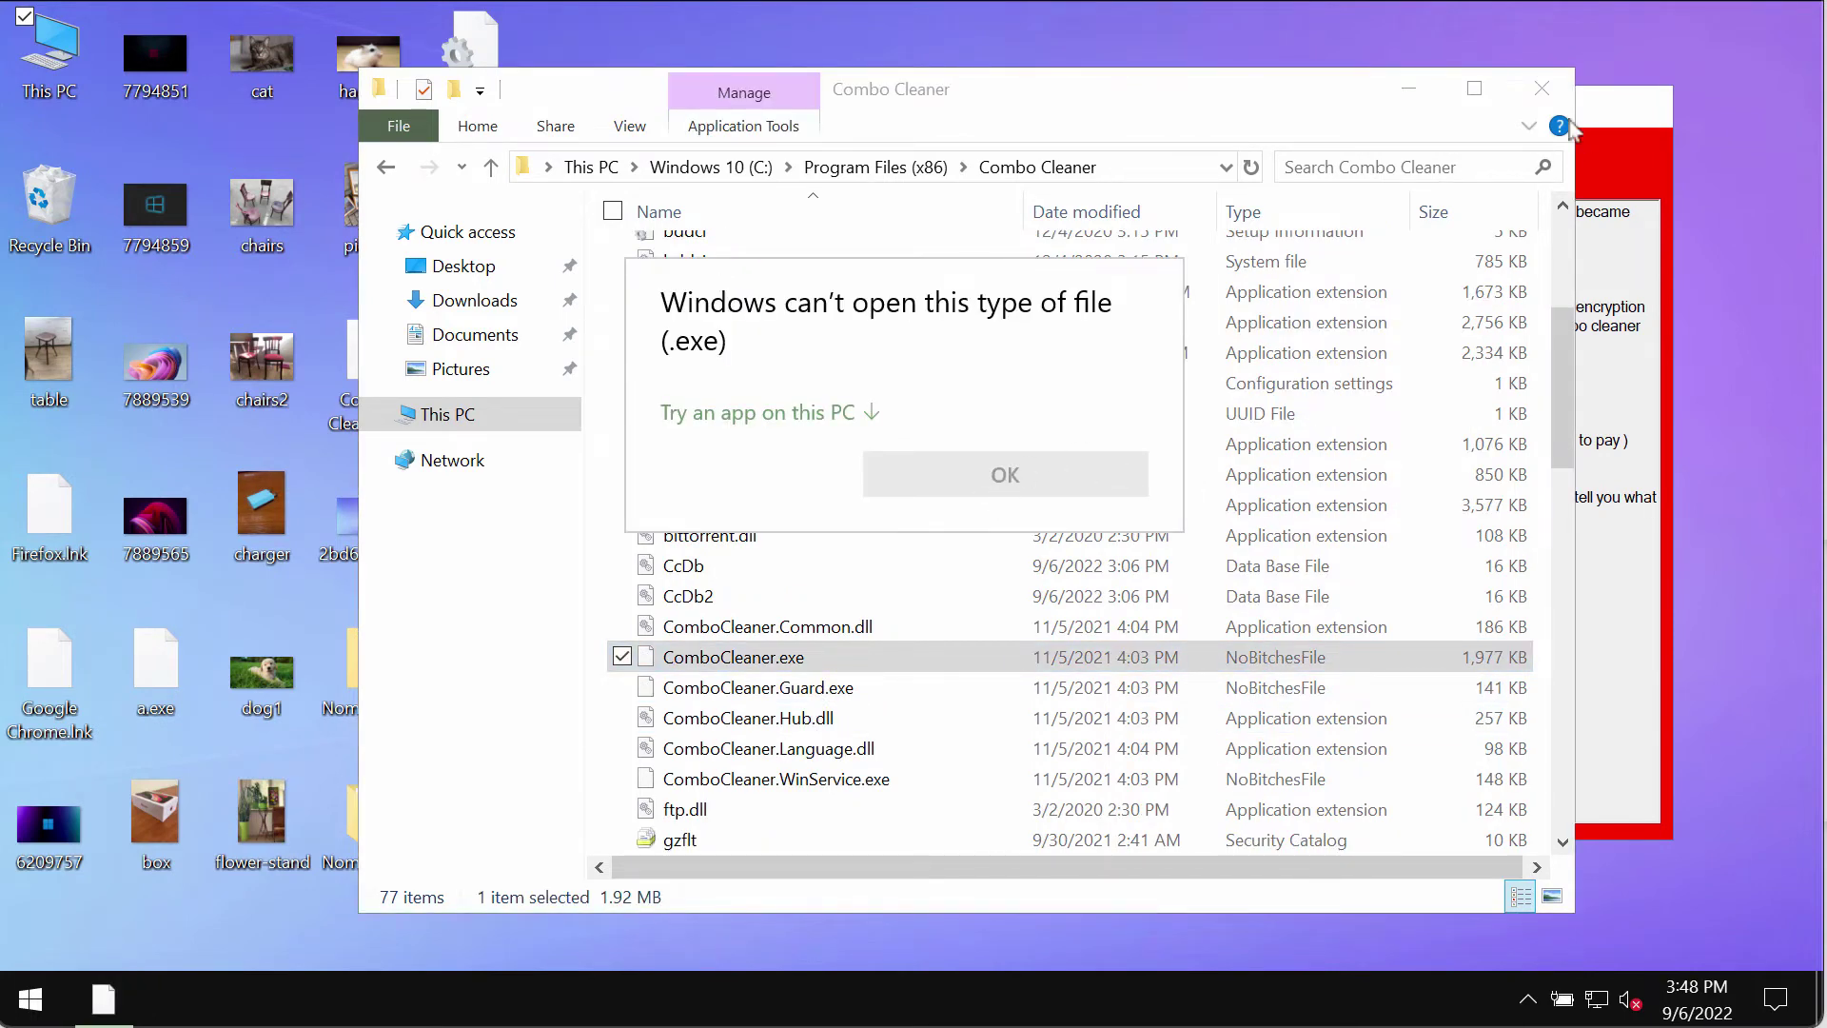
key(Escape)
Check the hidden notification icons, close the Combo Cleaner folder window and reposition the ransom window.
click(1527, 1000)
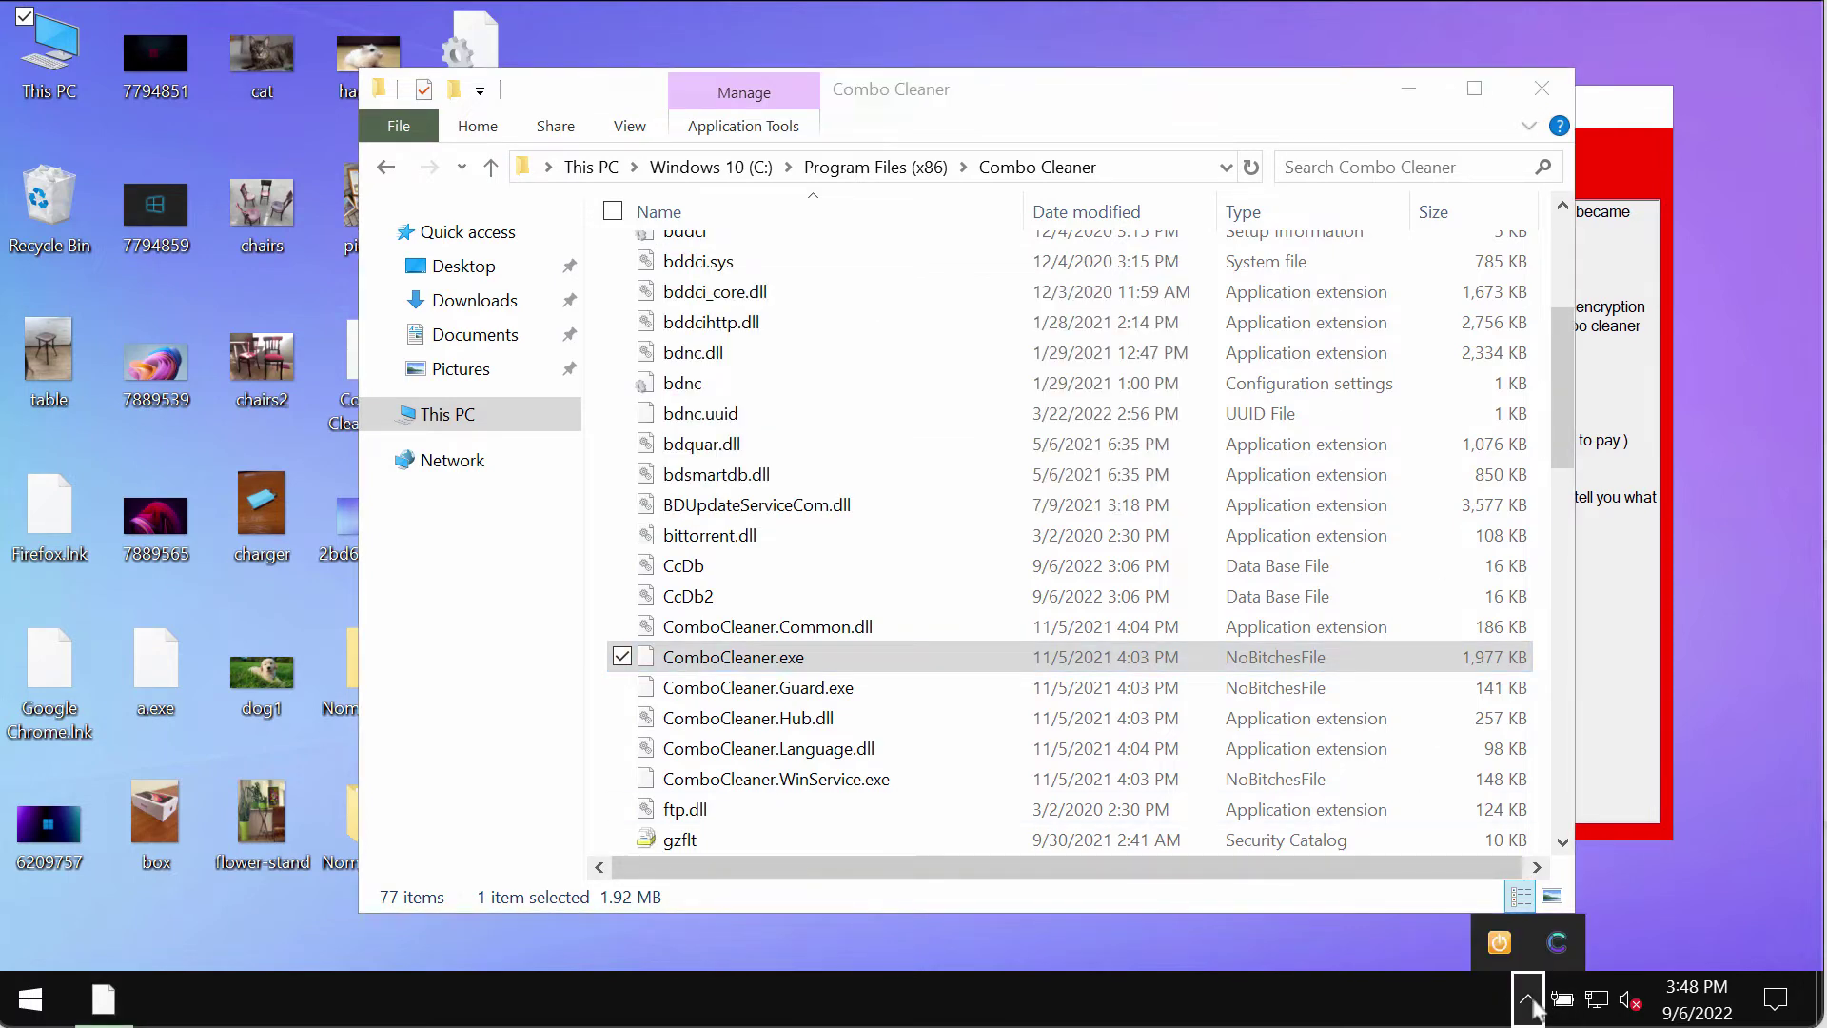
click(1554, 1001)
click(1535, 997)
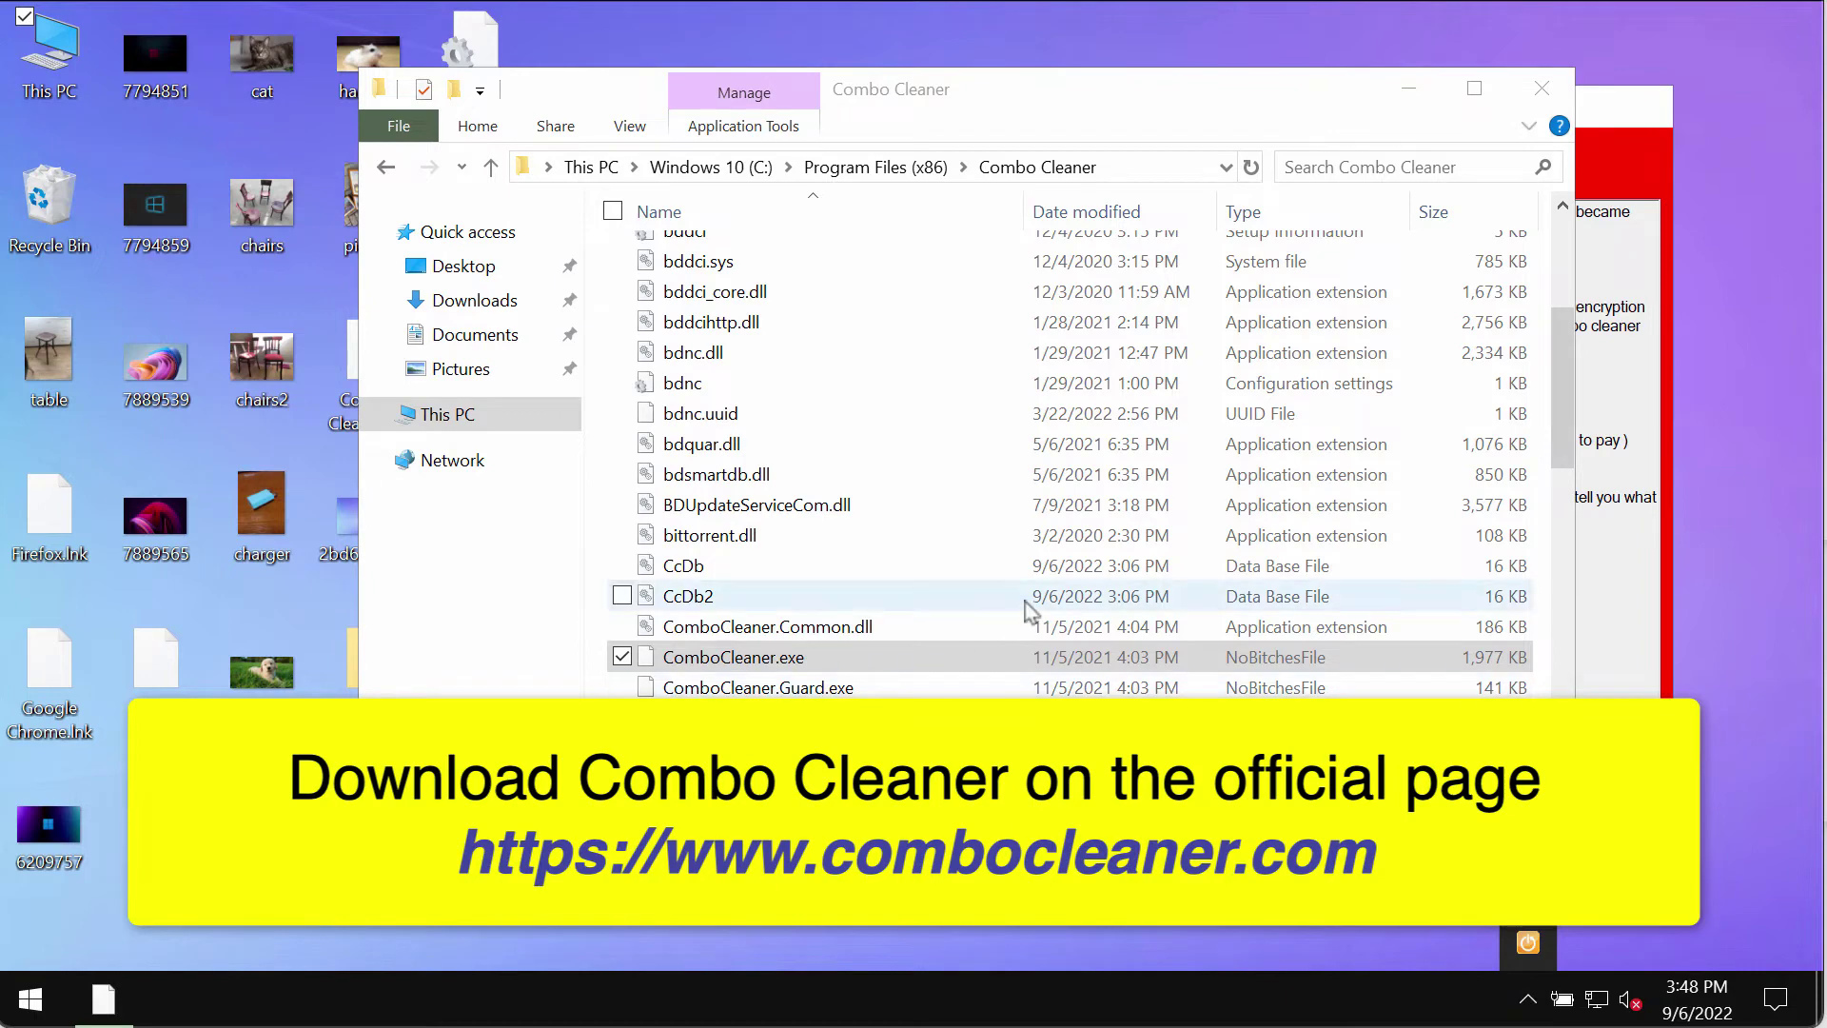
click(1548, 112)
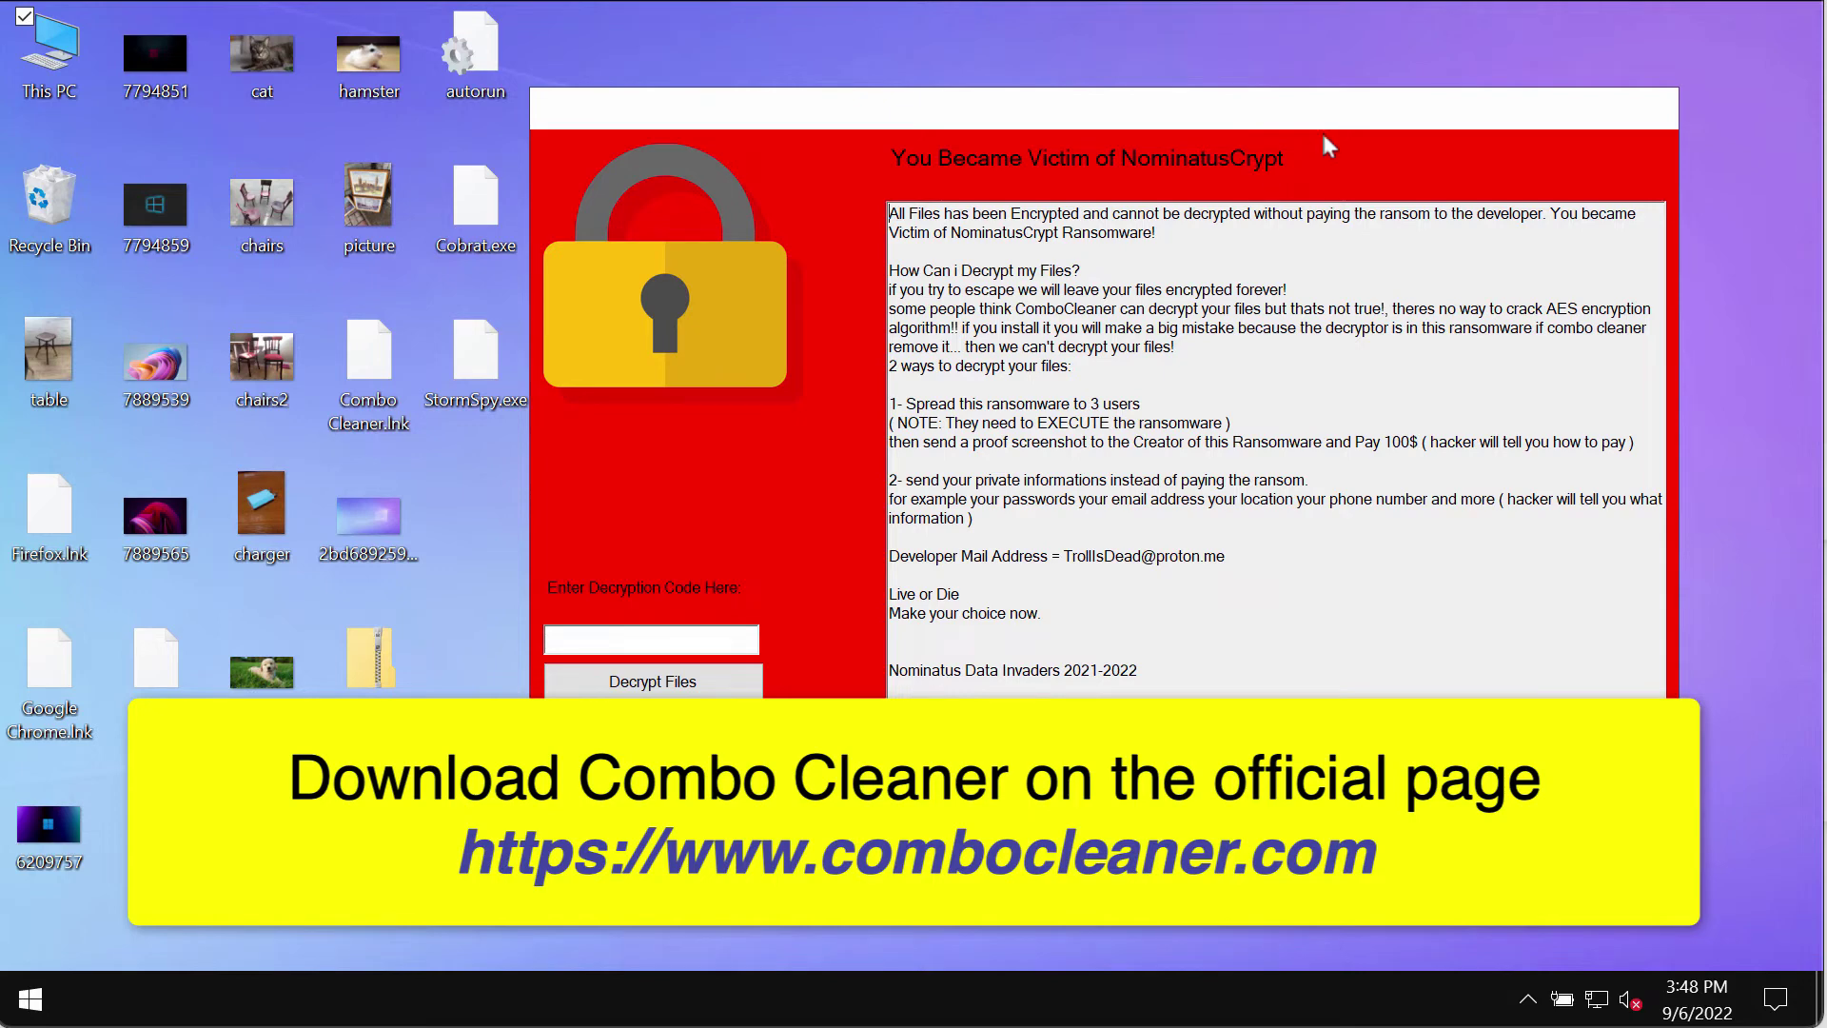
drag(1333, 110, 1110, 193)
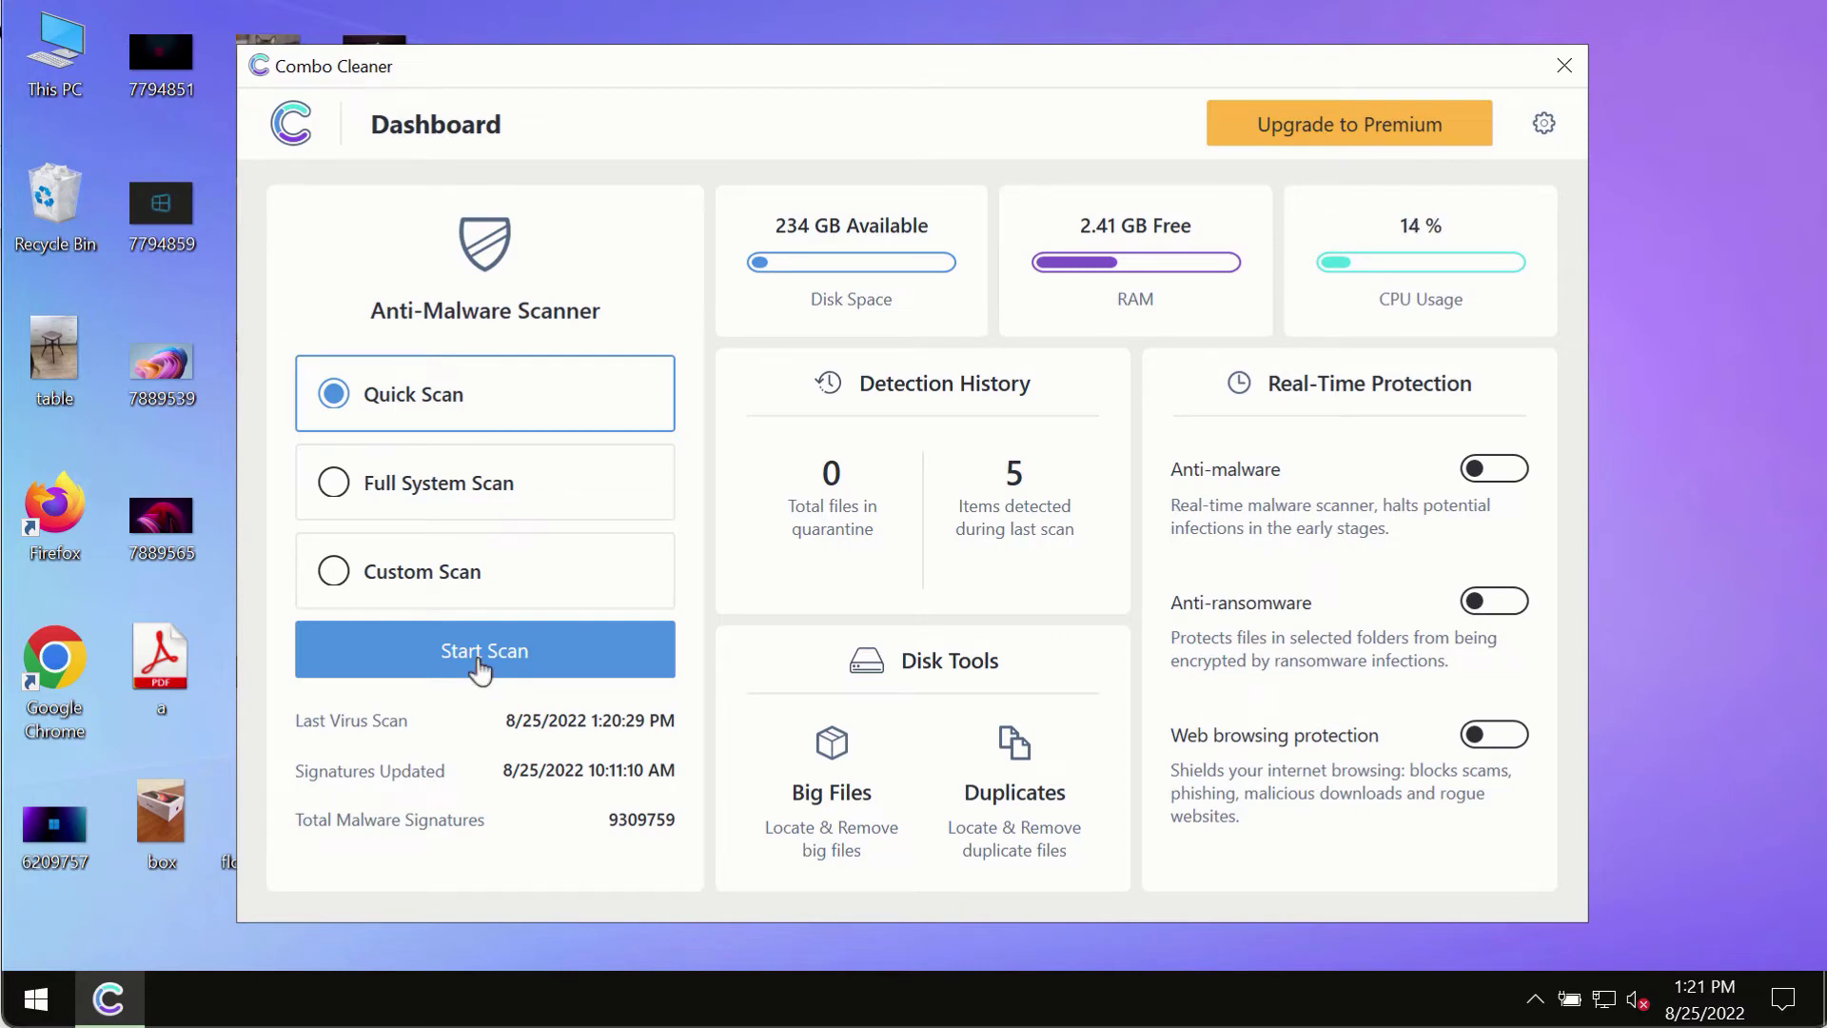
Start a Quick Scan in Combo Cleaner, check the dashboard and return to the scan's progress view.
click(529, 662)
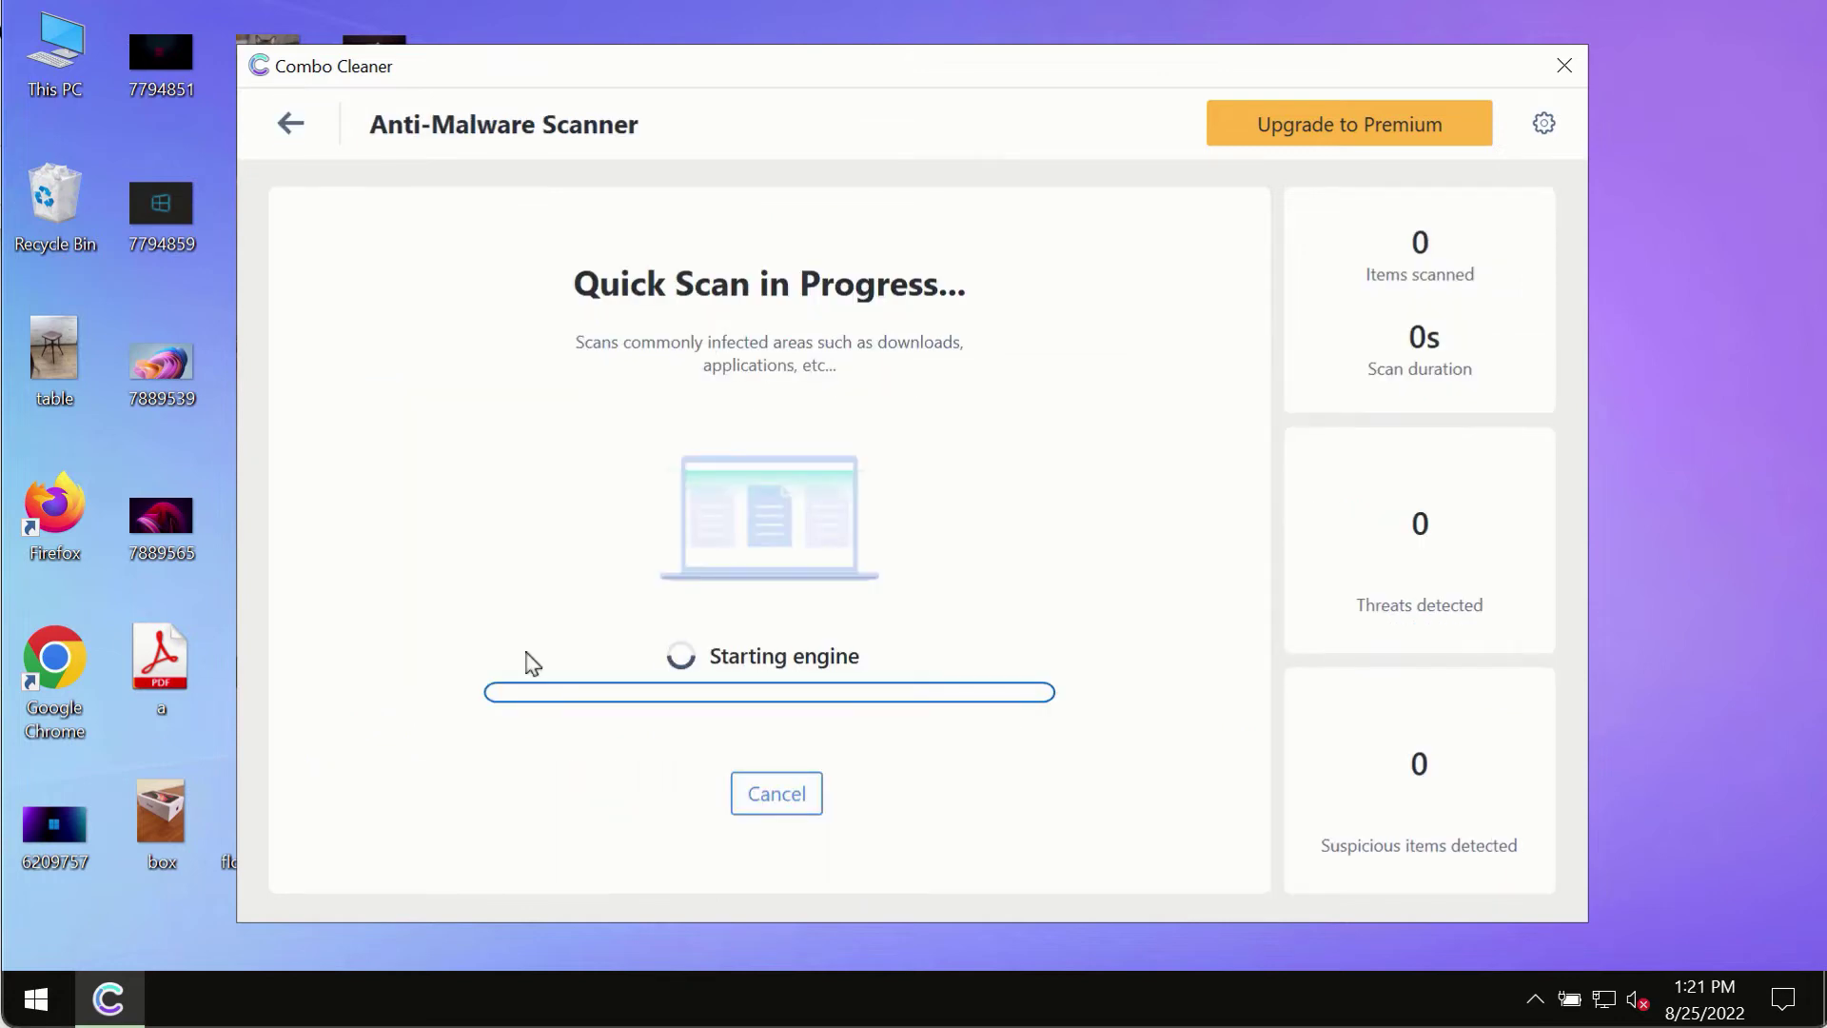
click(288, 122)
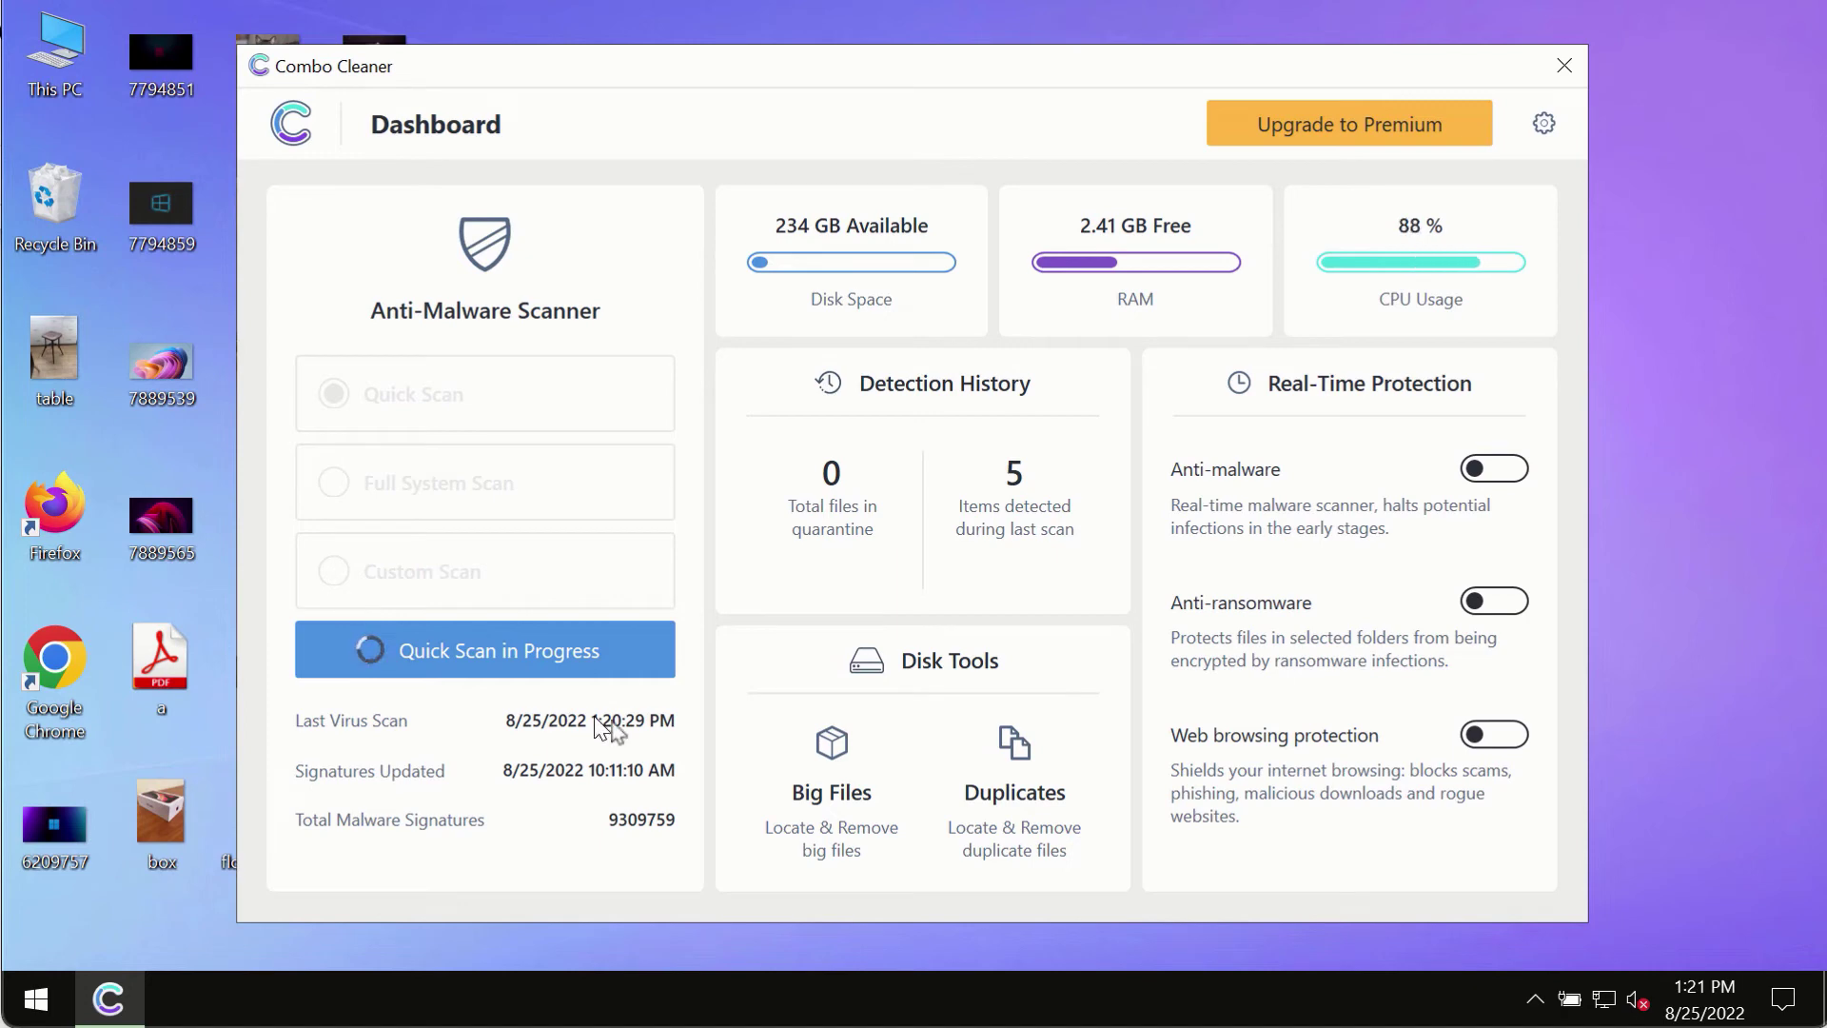
click(514, 651)
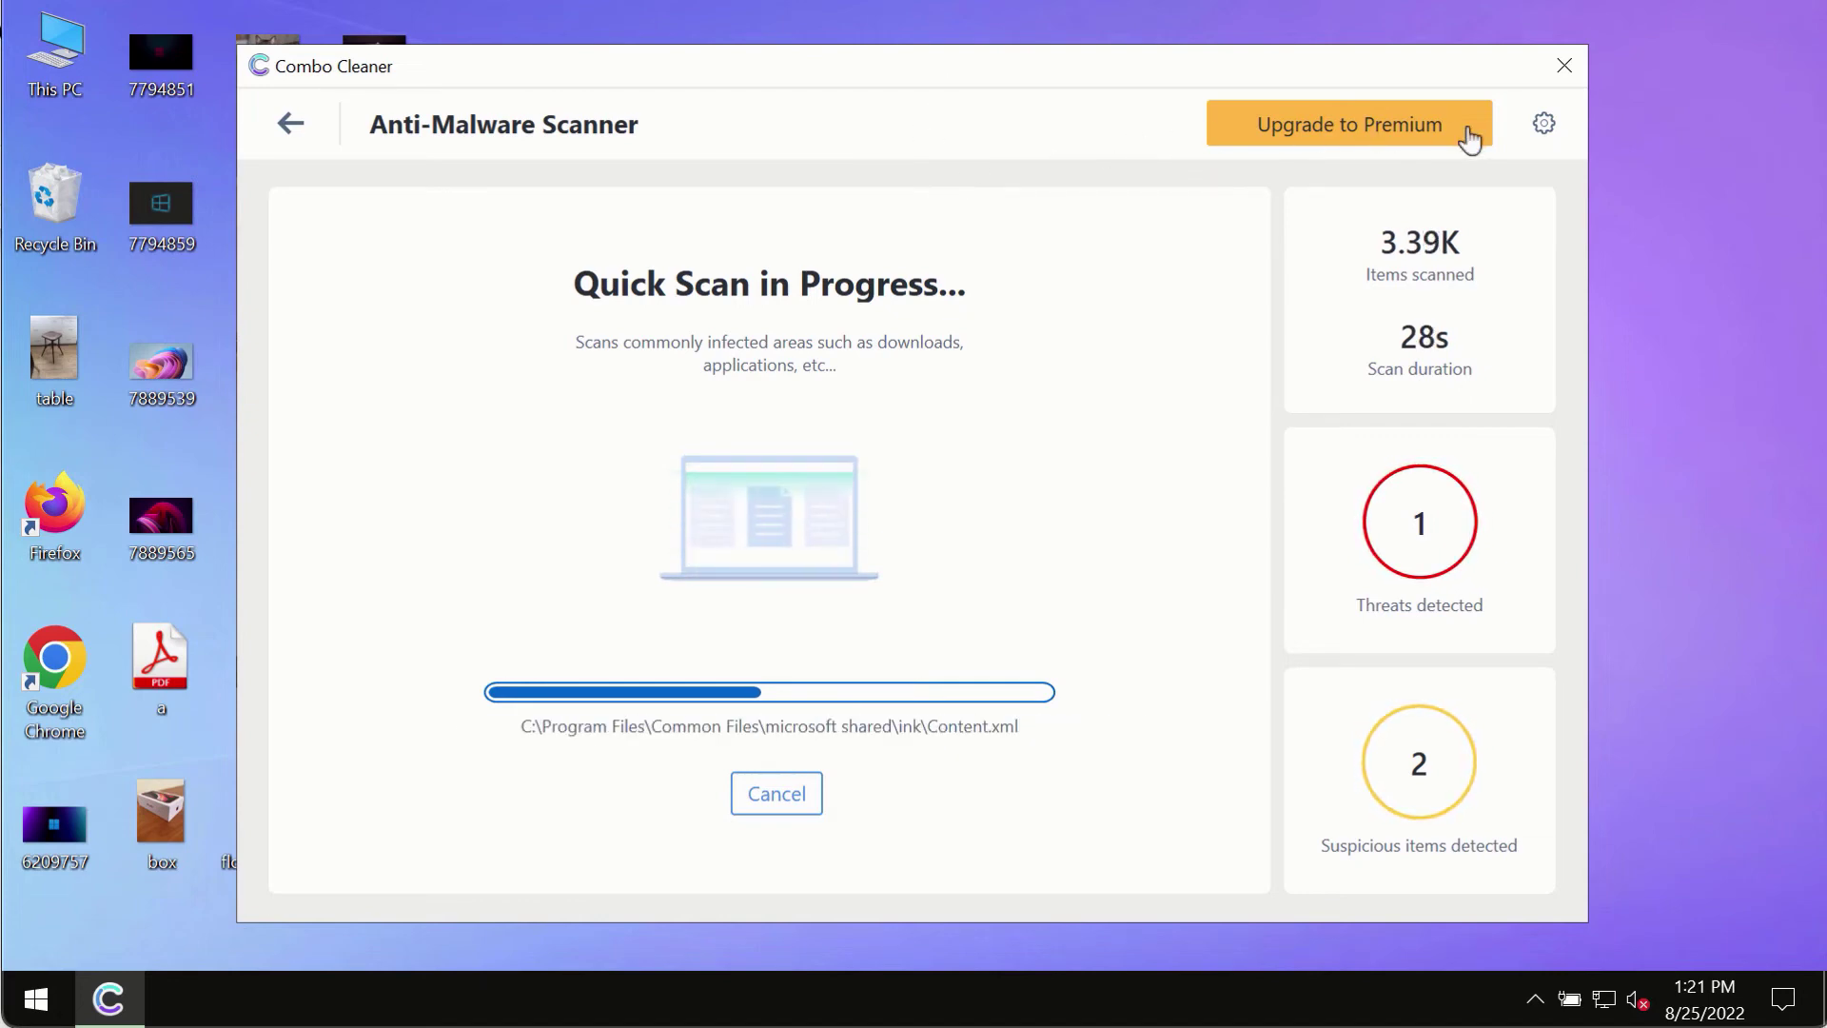
Review the General and Anti-Ransomware settings of Combo Cleaner and return to the Quick Scan progress.
click(1540, 129)
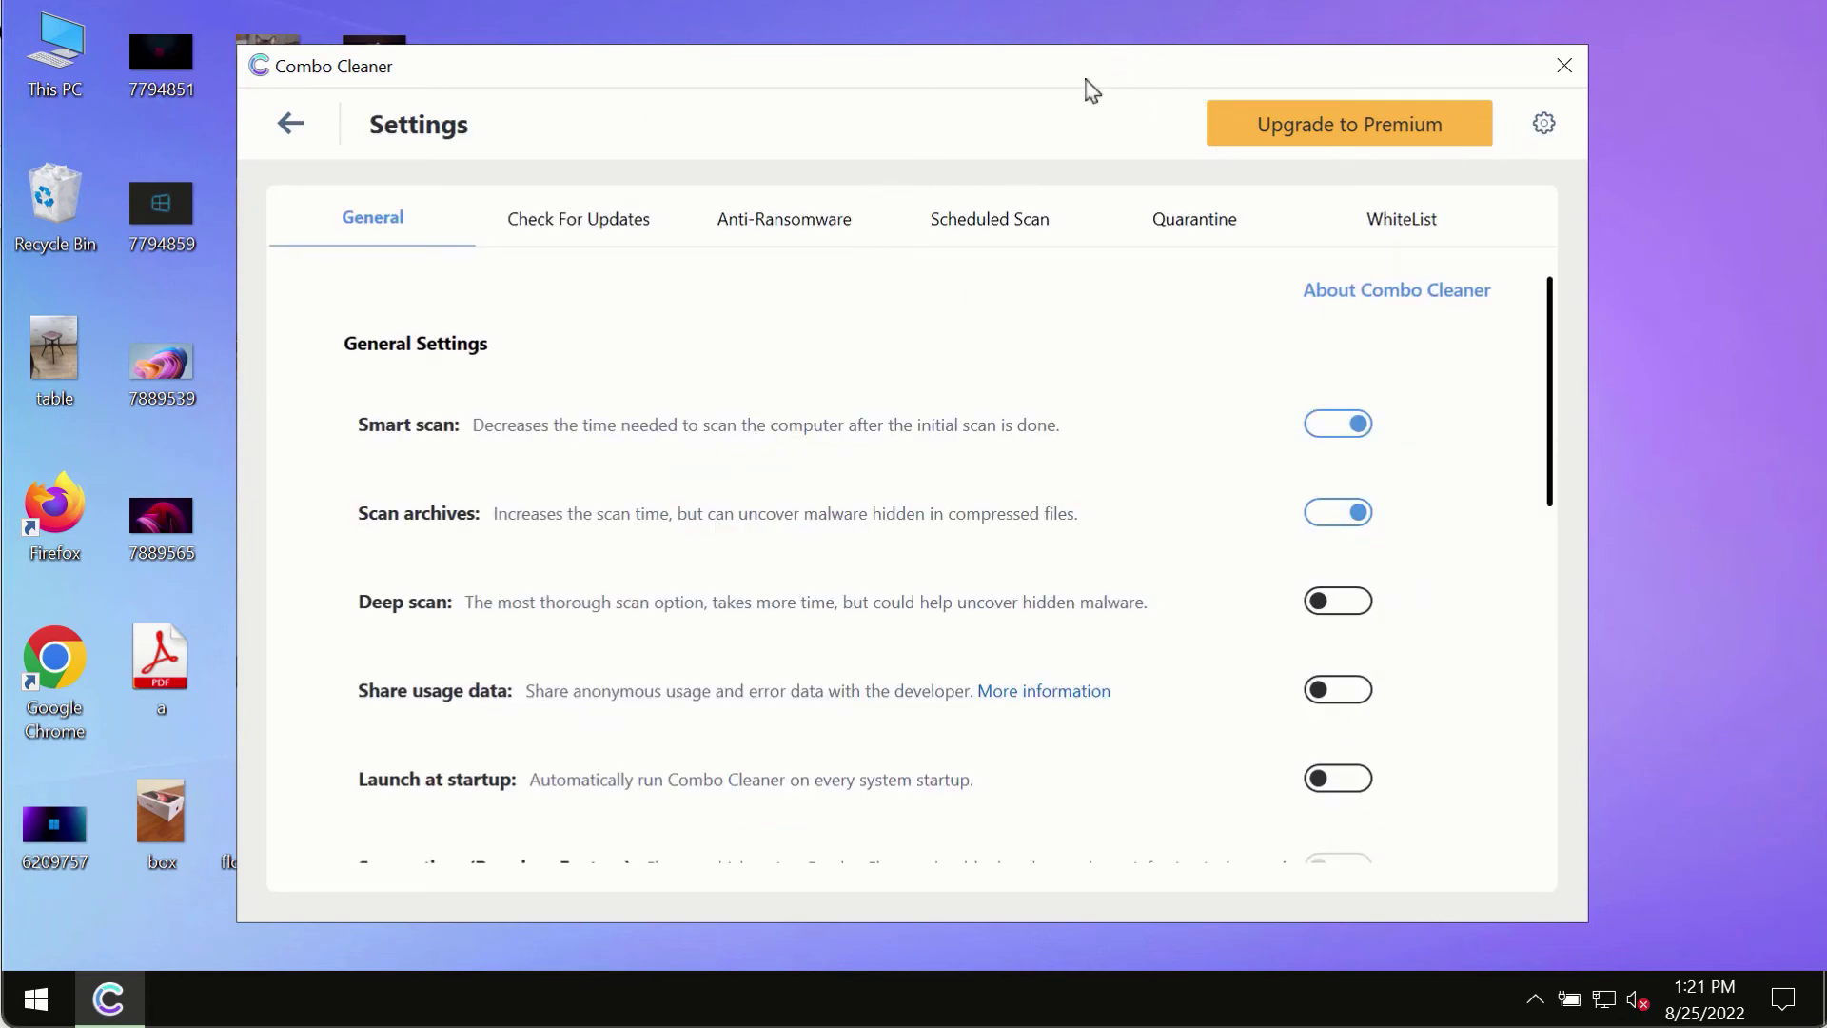
click(755, 231)
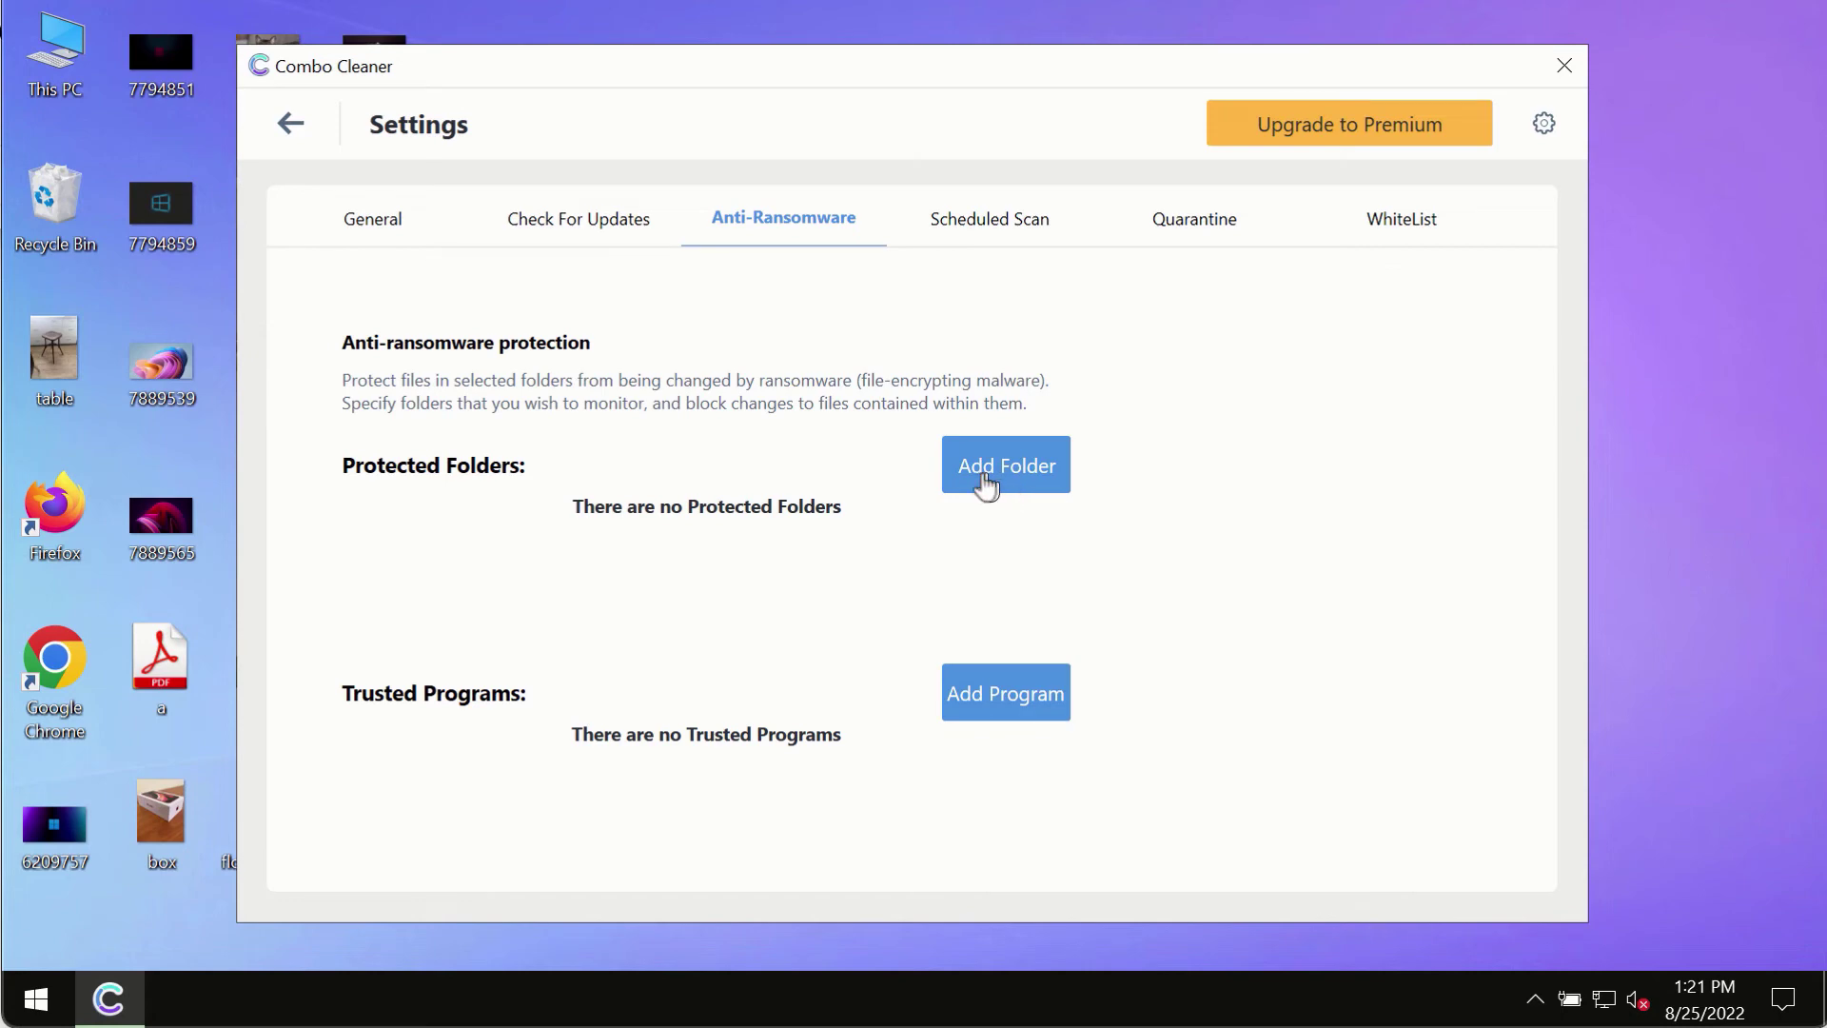
click(291, 127)
click(581, 650)
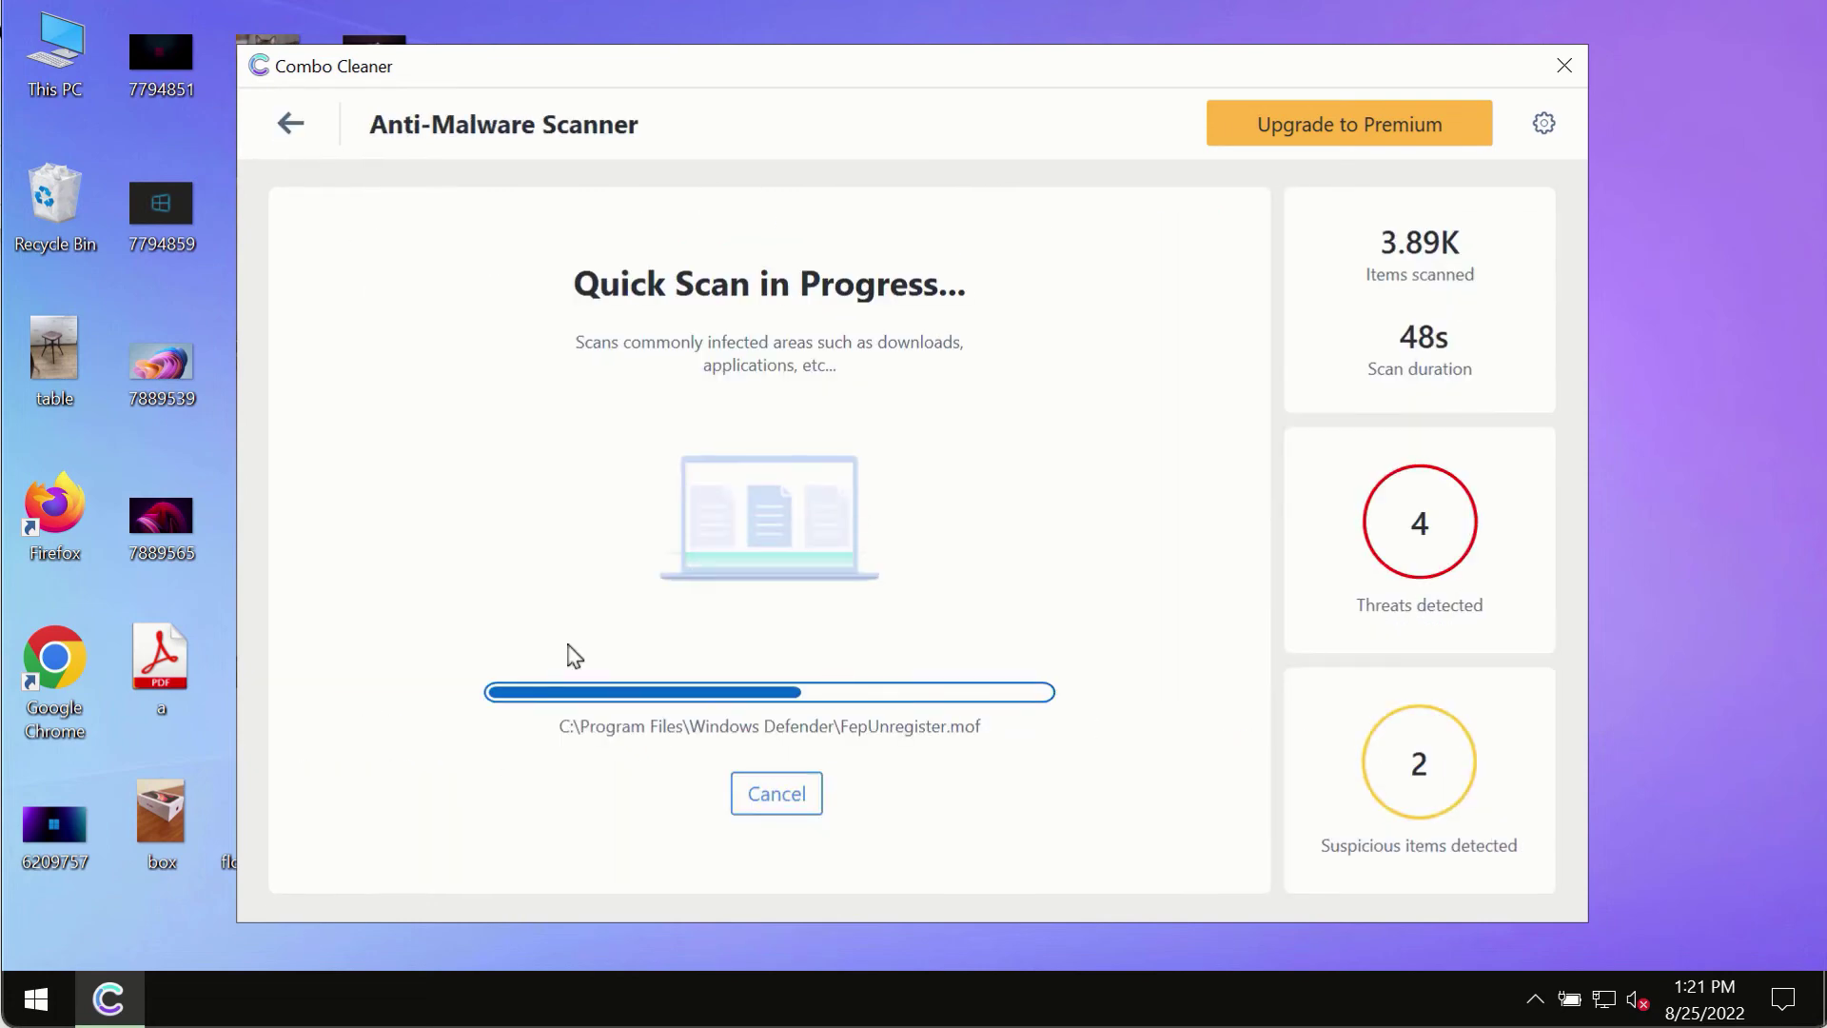